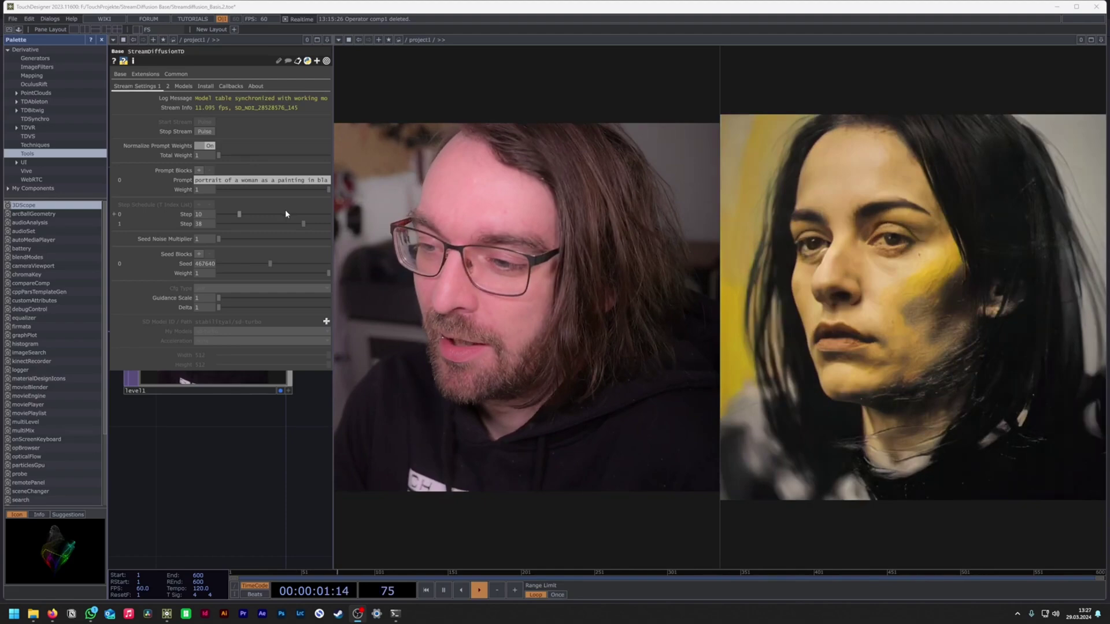
# - Adjust the first Step value in the step schedule of the StreamDiffusionTD component
pyautogui.click(256, 215)
pyautogui.moveTo(256, 214); pyautogui.dragTo(240, 237)
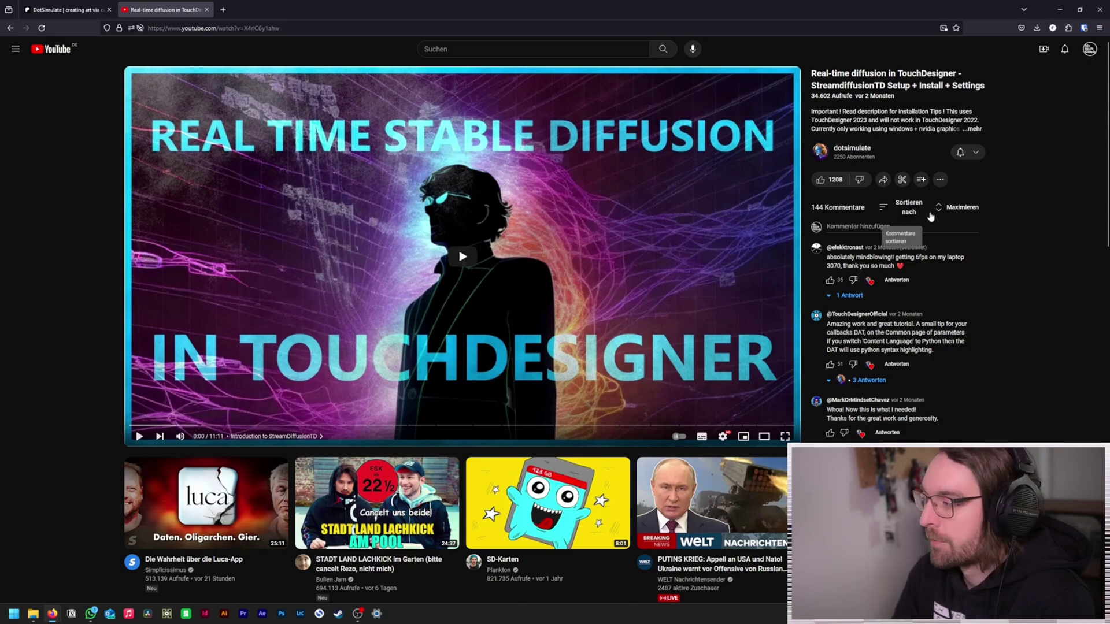
# - Browse the DotSimulate Patreon posts for the StreamDiffusionTD 0.1.5 release and its TOX file
pyautogui.click(68, 12)
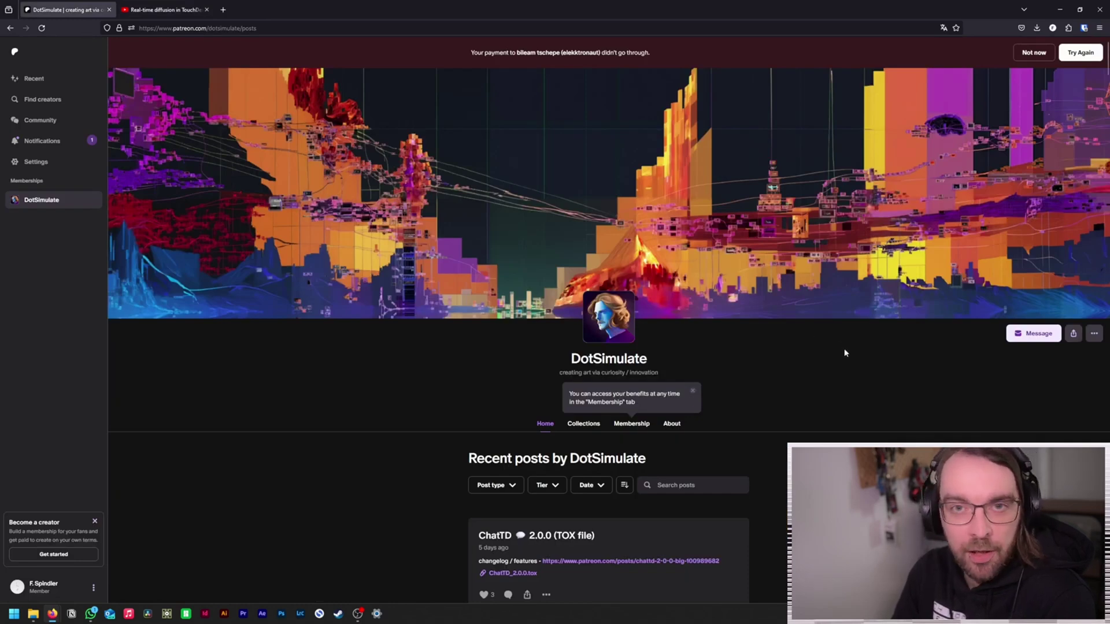
pyautogui.scroll(-5, 847, 353)
pyautogui.scroll(-20, 846, 345)
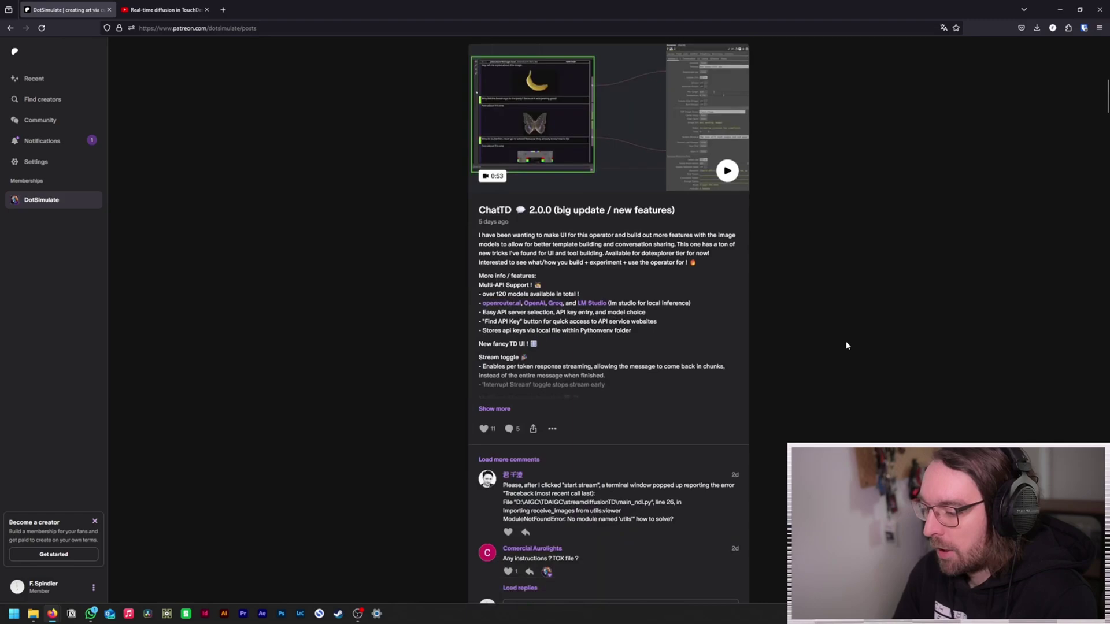
pyautogui.scroll(-2, 843, 341)
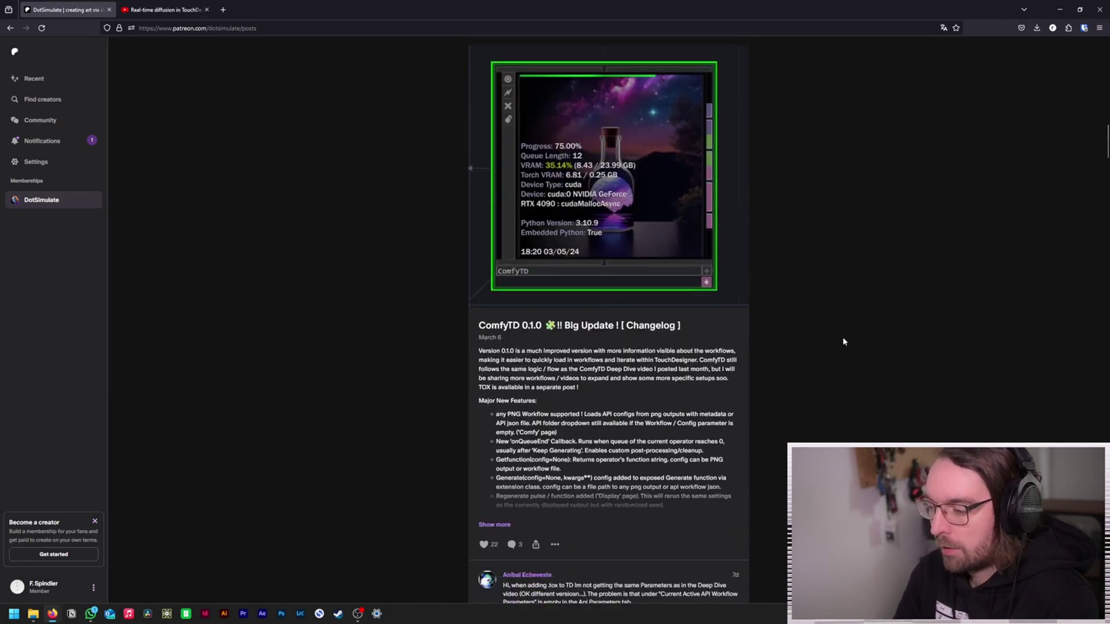
pyautogui.scroll(12, 841, 340)
pyautogui.scroll(9, 838, 338)
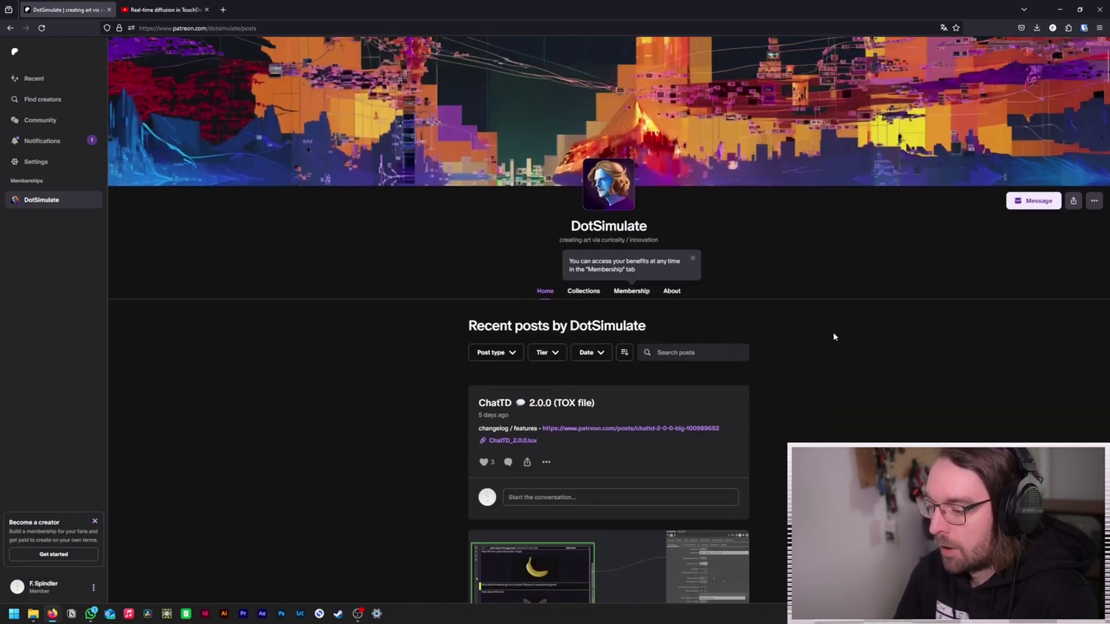
pyautogui.scroll(-4, 834, 333)
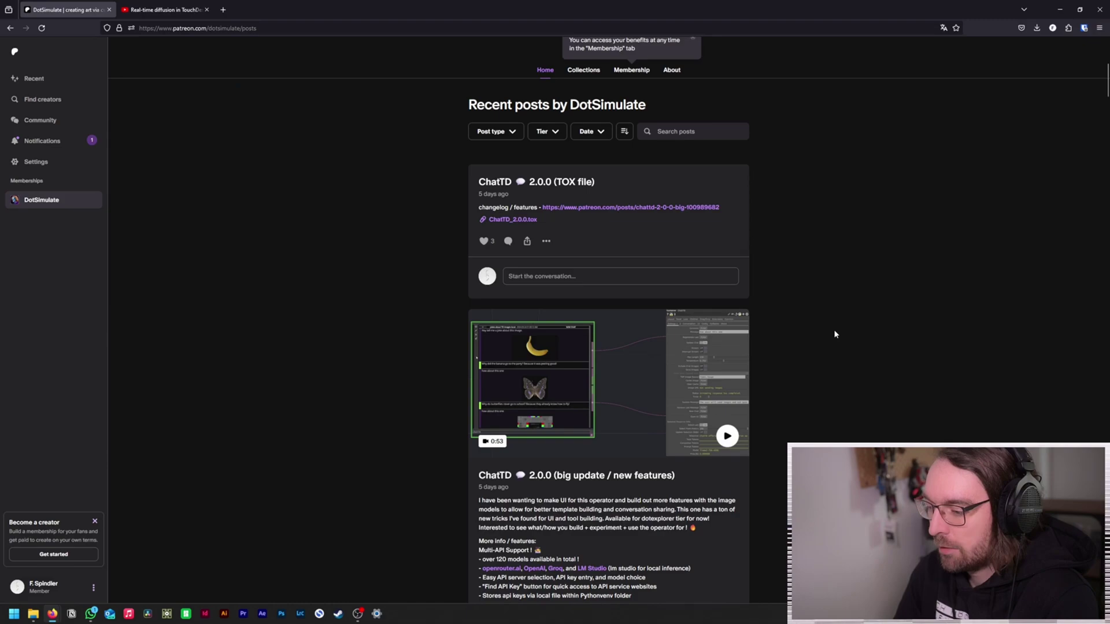
pyautogui.scroll(-6, 834, 333)
pyautogui.scroll(-15, 834, 334)
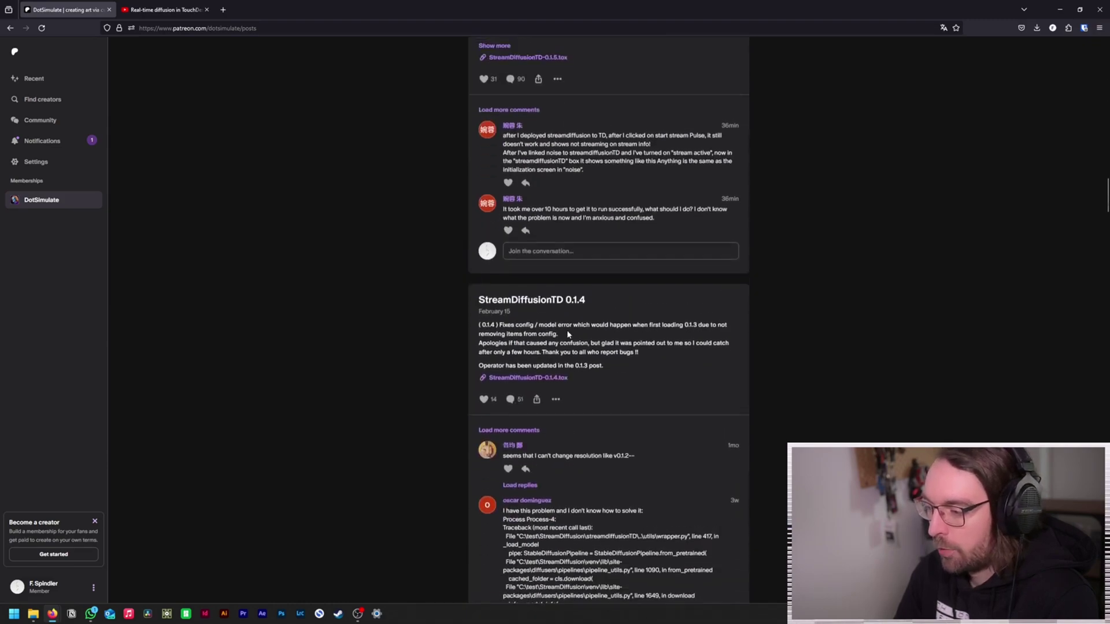
pyautogui.scroll(5, 567, 329)
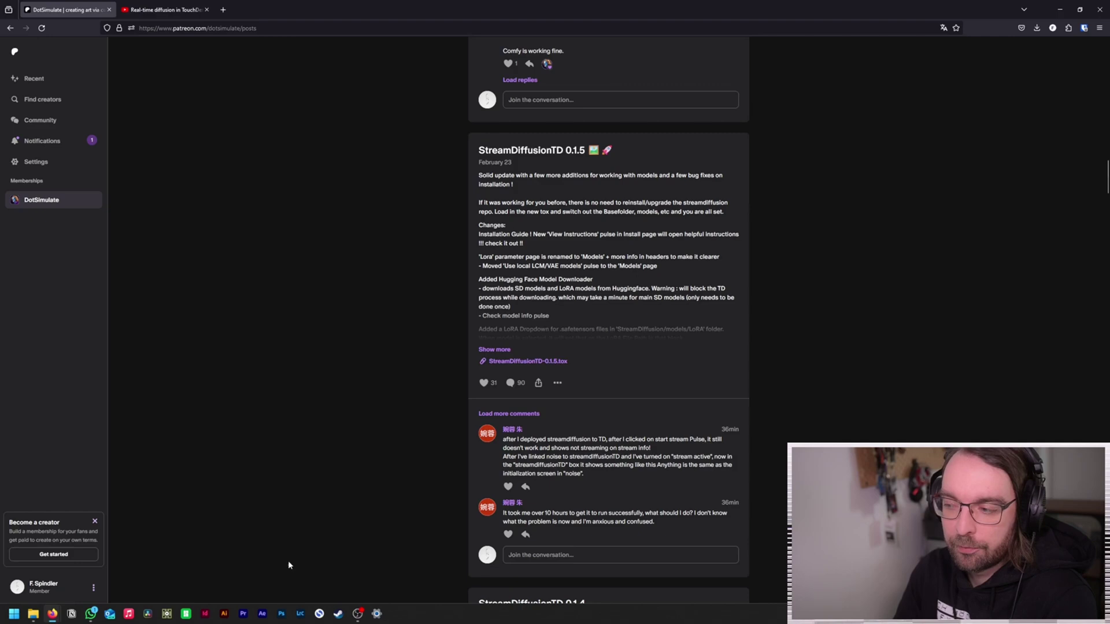
pyautogui.scroll(1, 424, 465)
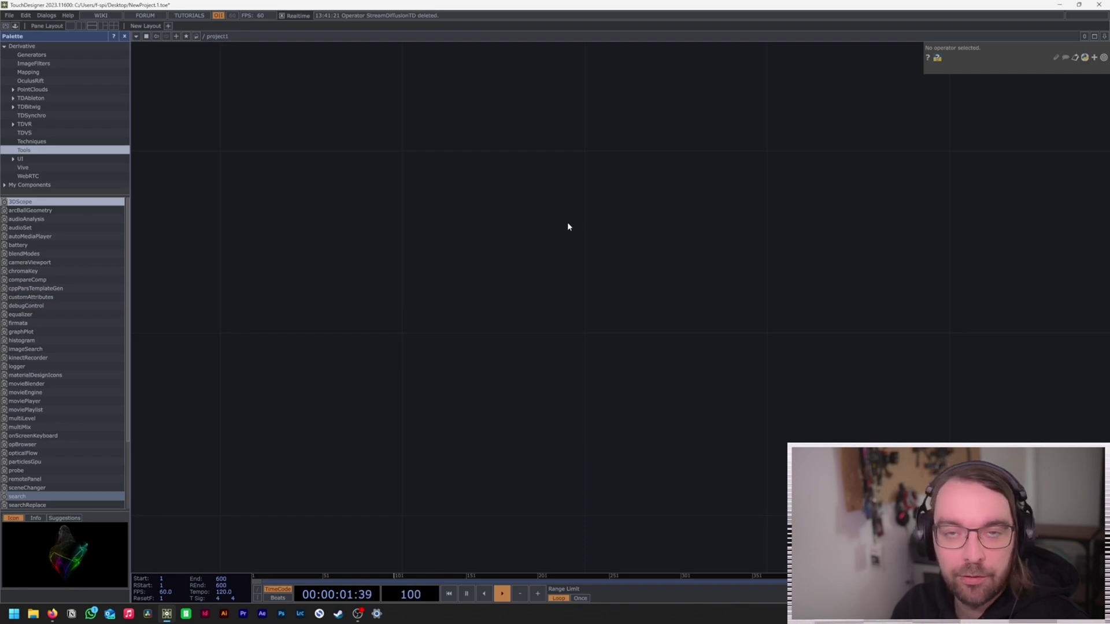
# - Load StreamDiffusionTD-0.1.5 from the Downloads folder into the empty project network and close the file browser
pyautogui.press('super+e')
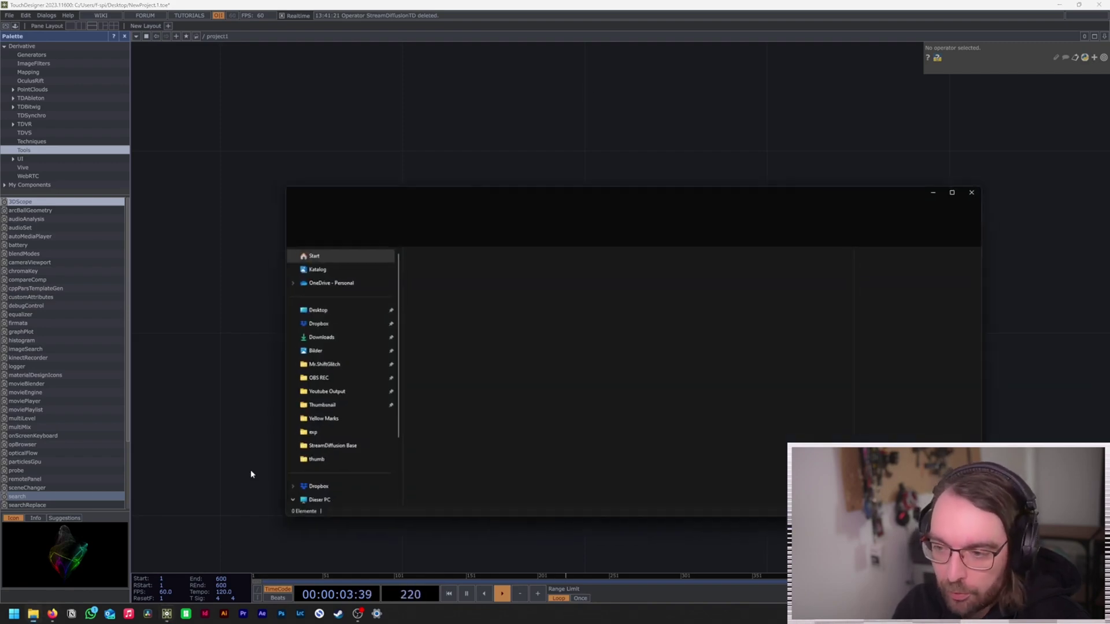
pyautogui.click(315, 337)
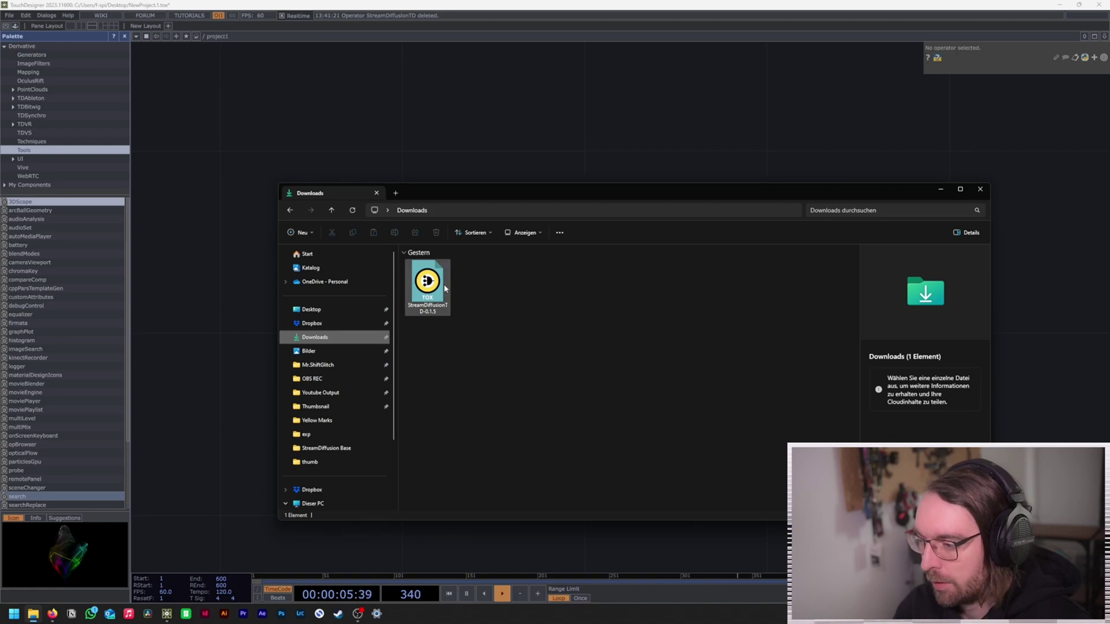
pyautogui.moveTo(443, 283); pyautogui.dragTo(468, 111)
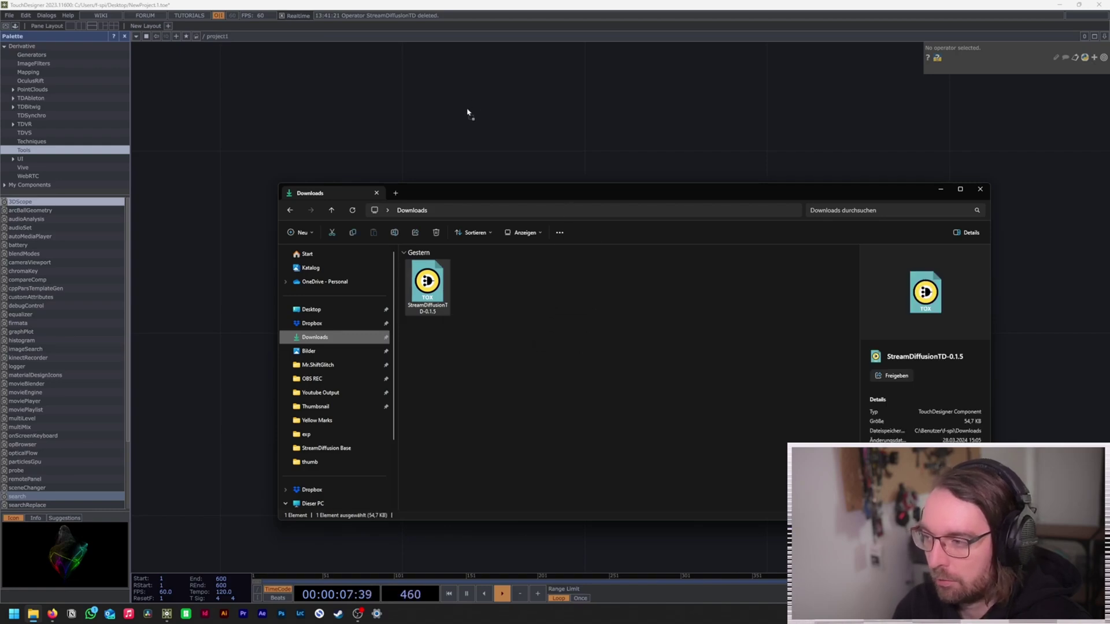
pyautogui.click(979, 189)
pyautogui.moveTo(570, 119); pyautogui.dragTo(572, 211)
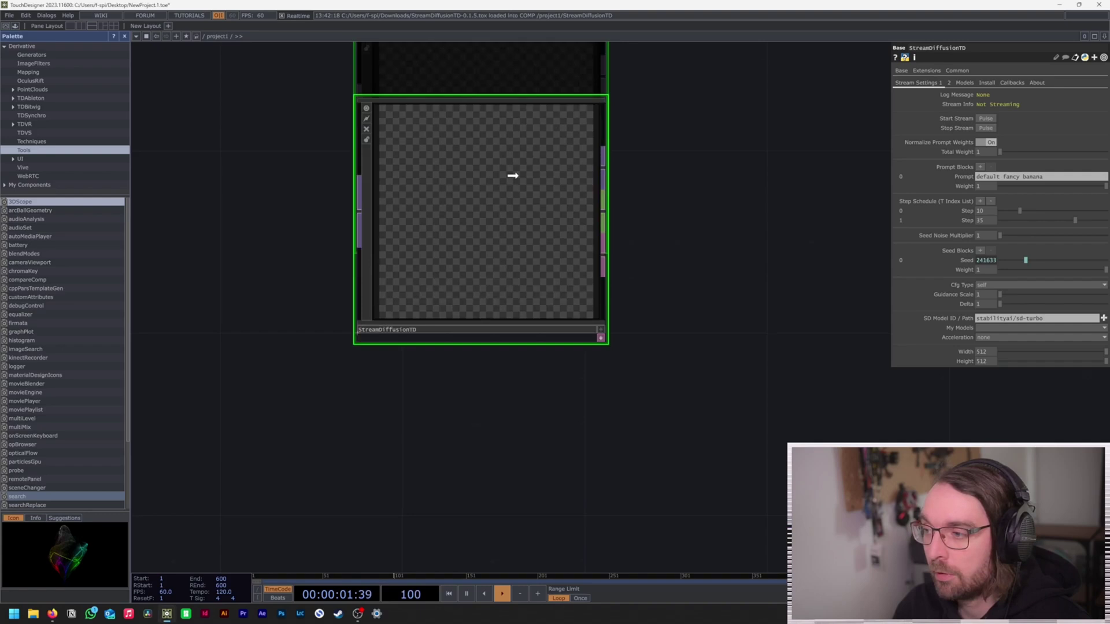
pyautogui.moveTo(704, 118); pyautogui.dragTo(710, 154)
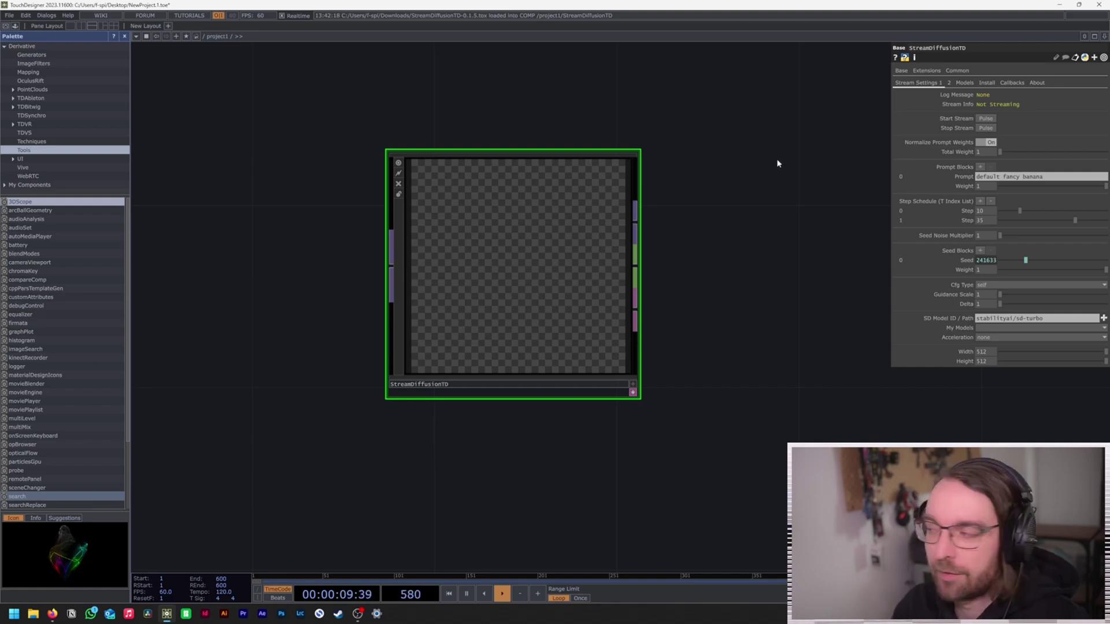
# - Open the StreamDiffusionTD installation guide and place its window clear of the install parameters
pyautogui.click(986, 84)
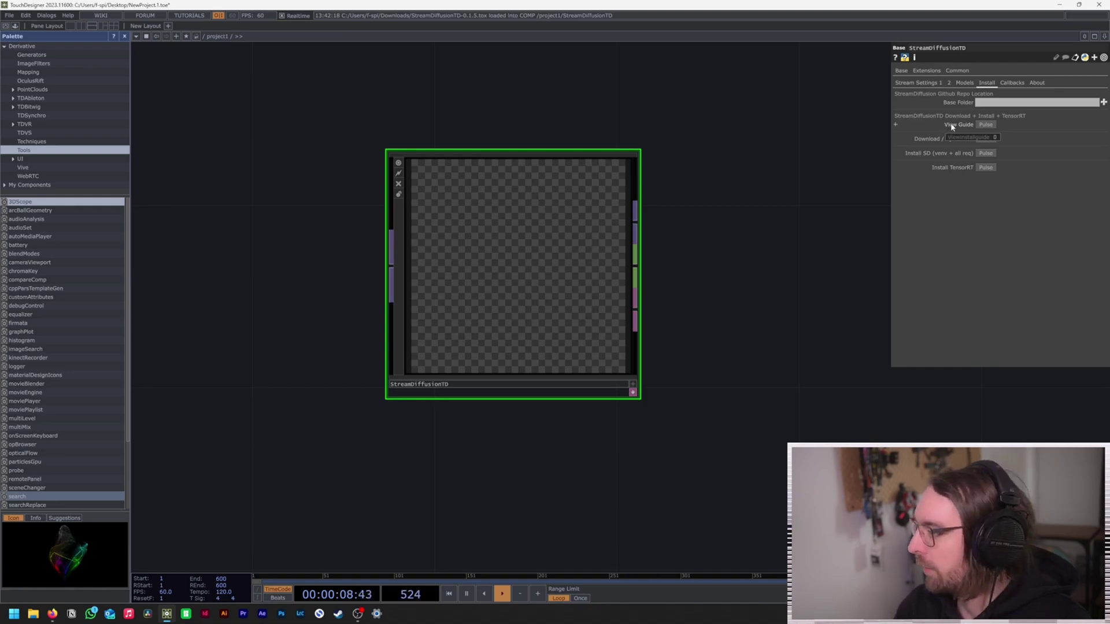
pyautogui.click(986, 125)
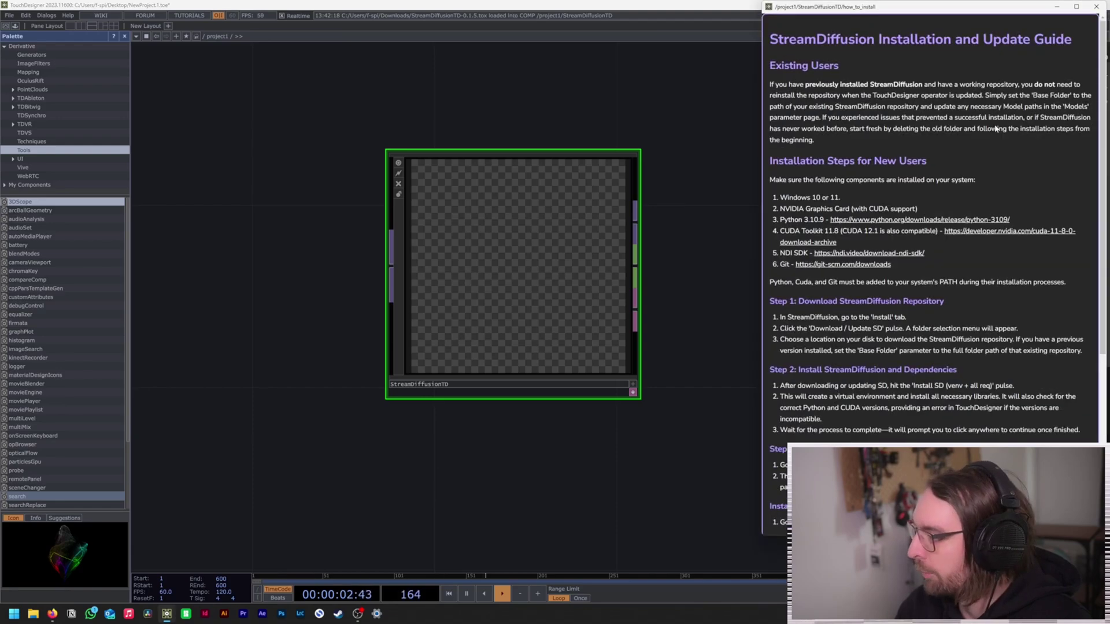
pyautogui.moveTo(987, 10); pyautogui.dragTo(682, 27)
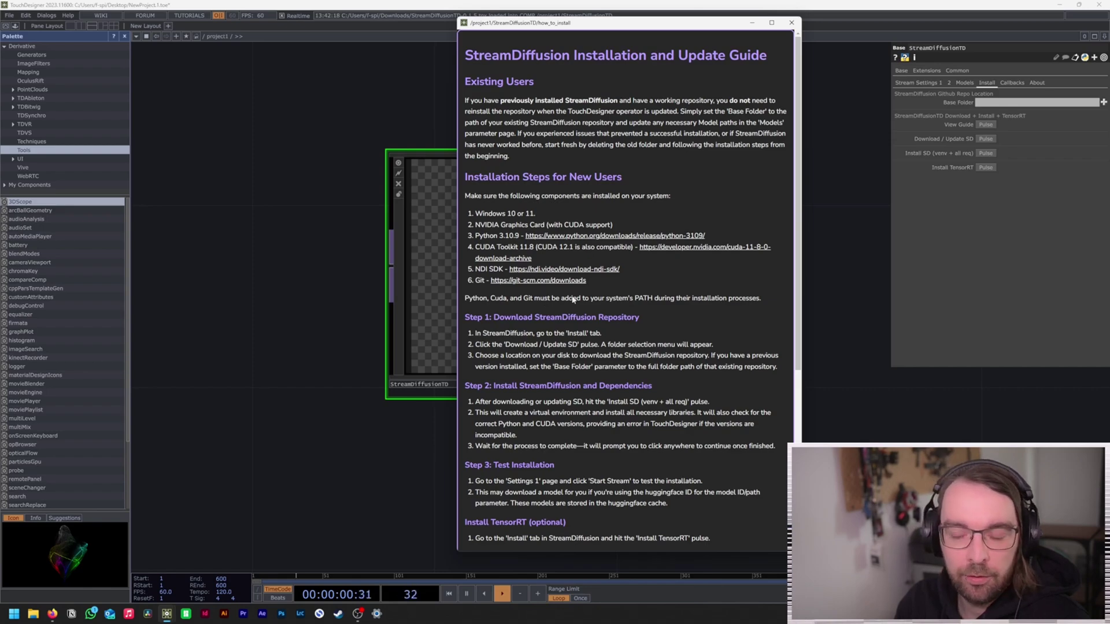
# - Switch to Firefox and review the download pages for Git, the NDI SDK, CUDA Toolkit 11.8 and Python 3.10.9
pyautogui.moveTo(52, 614)
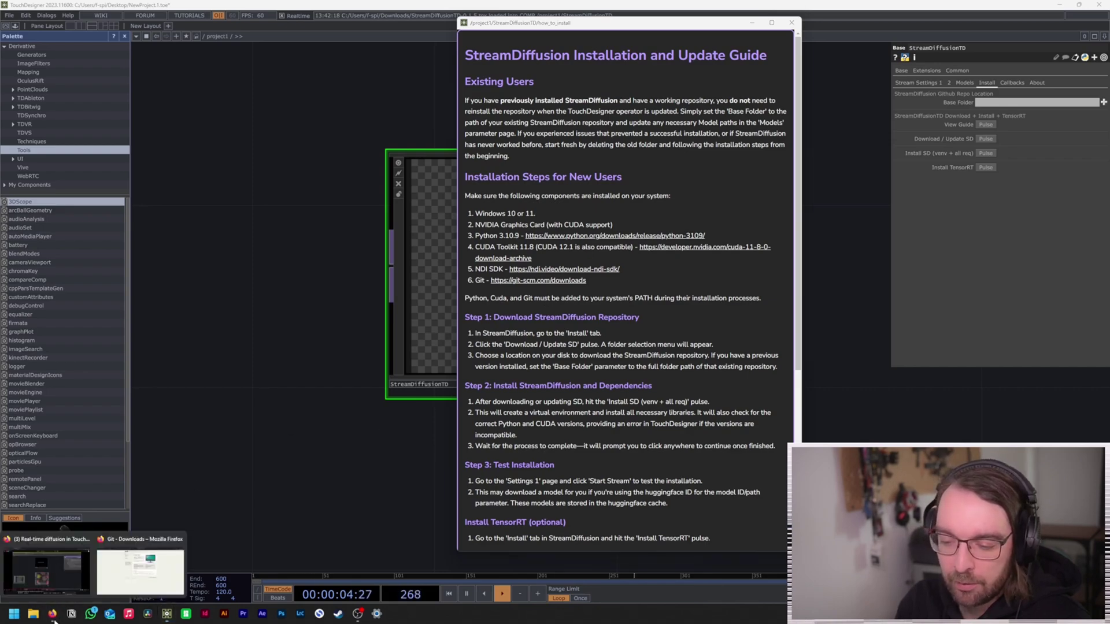
pyautogui.click(113, 580)
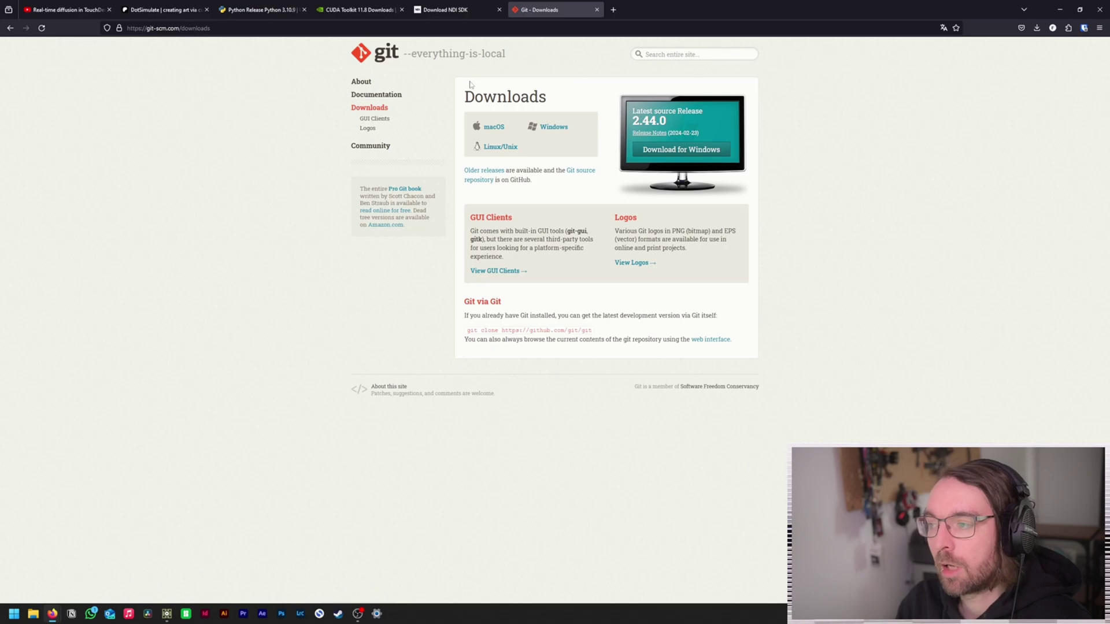
pyautogui.click(485, 9)
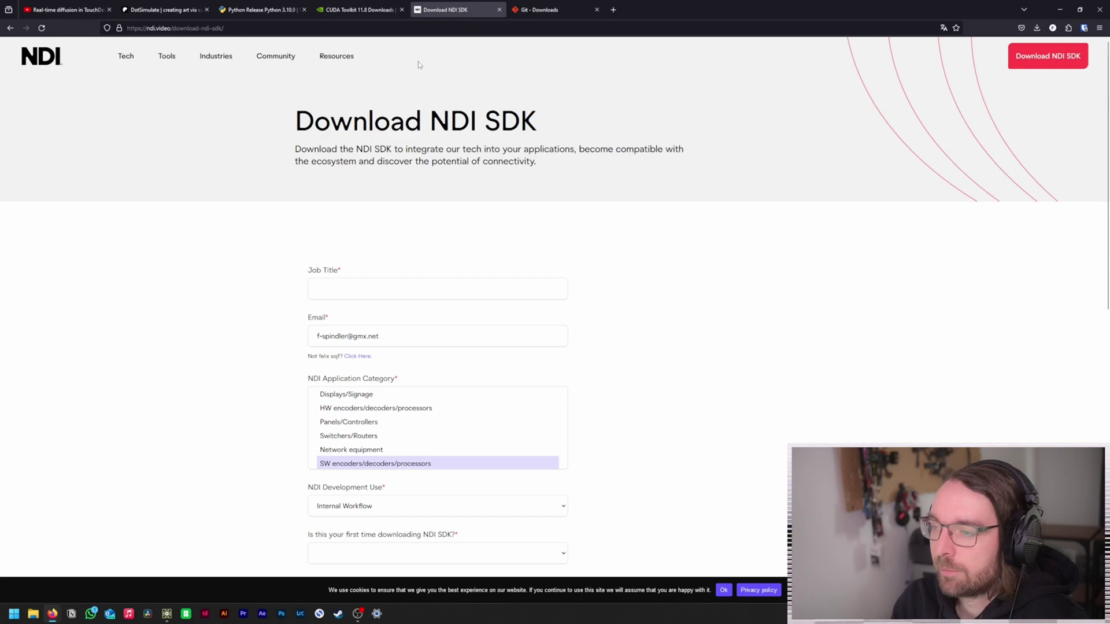
pyautogui.click(366, 11)
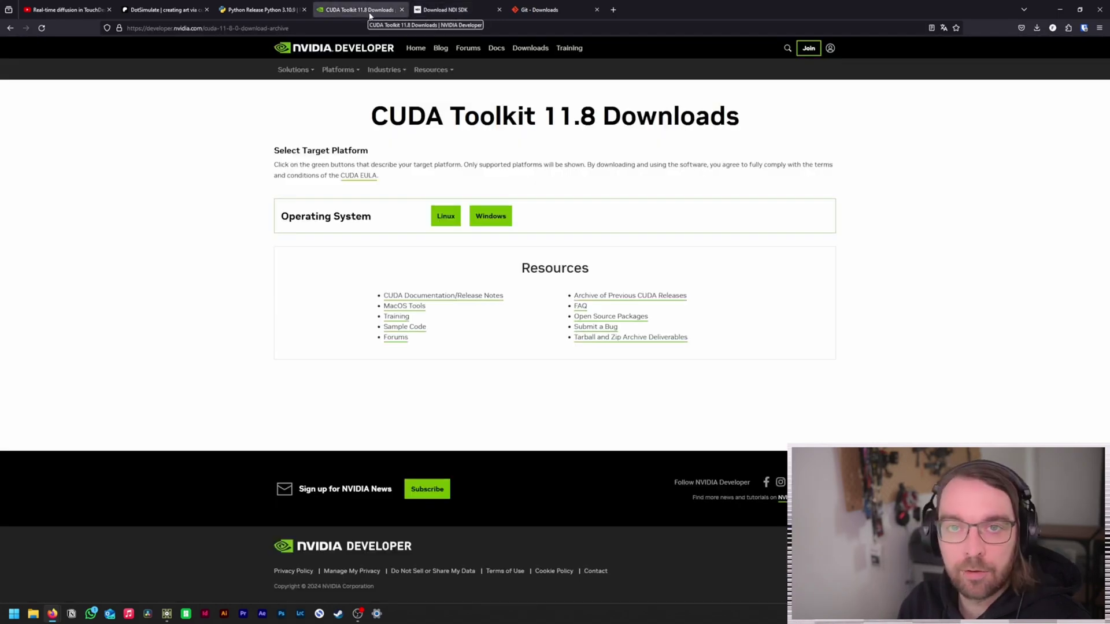
pyautogui.click(270, 10)
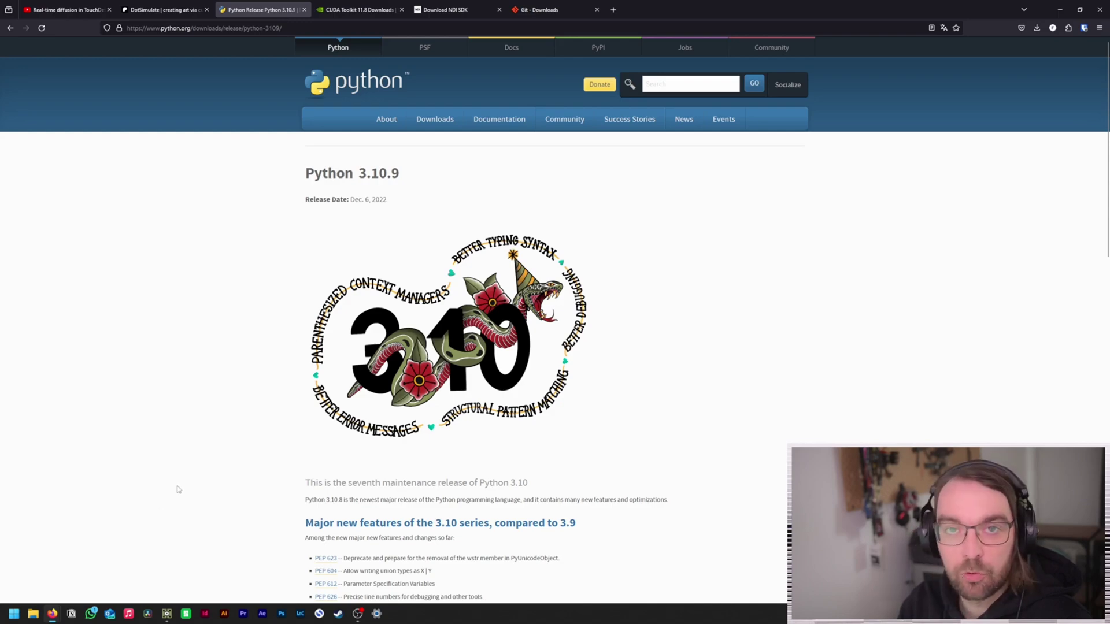
# - Switch back to TouchDesigner, reopen the installation guide and set the Base Folder to the SD folder inside StreamDIF_YT on the Desktop
pyautogui.click(166, 613)
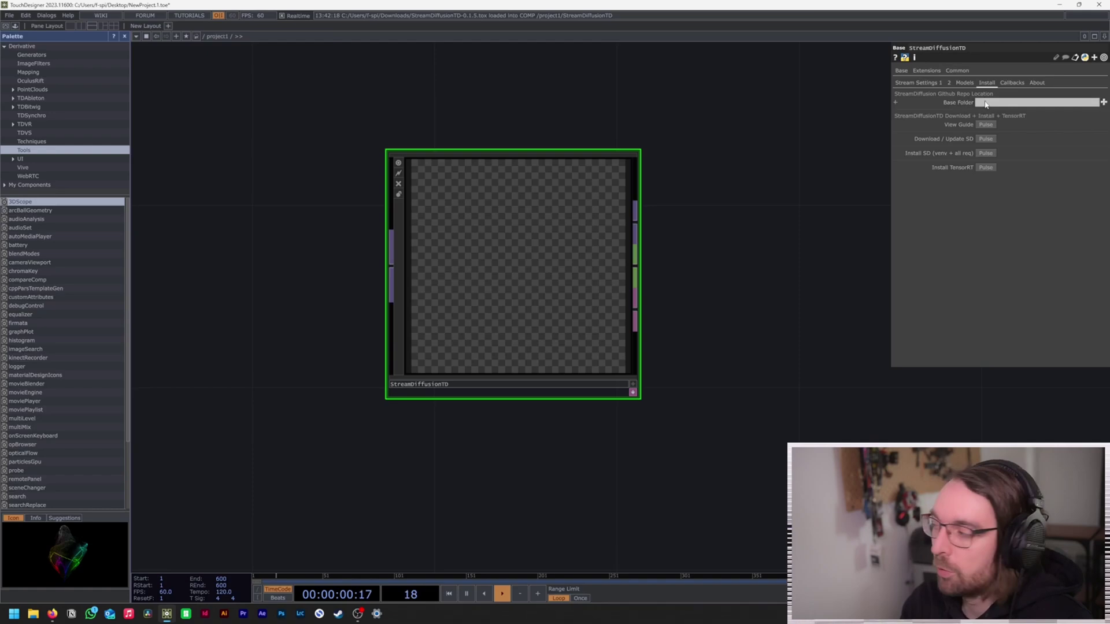
pyautogui.click(986, 125)
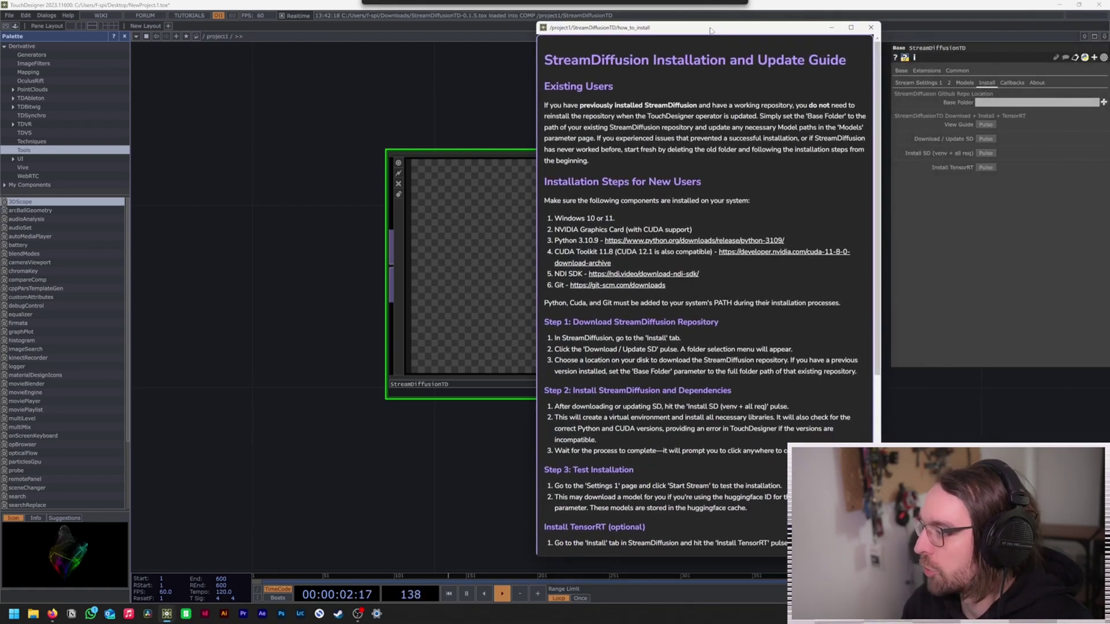
pyautogui.click(1104, 101)
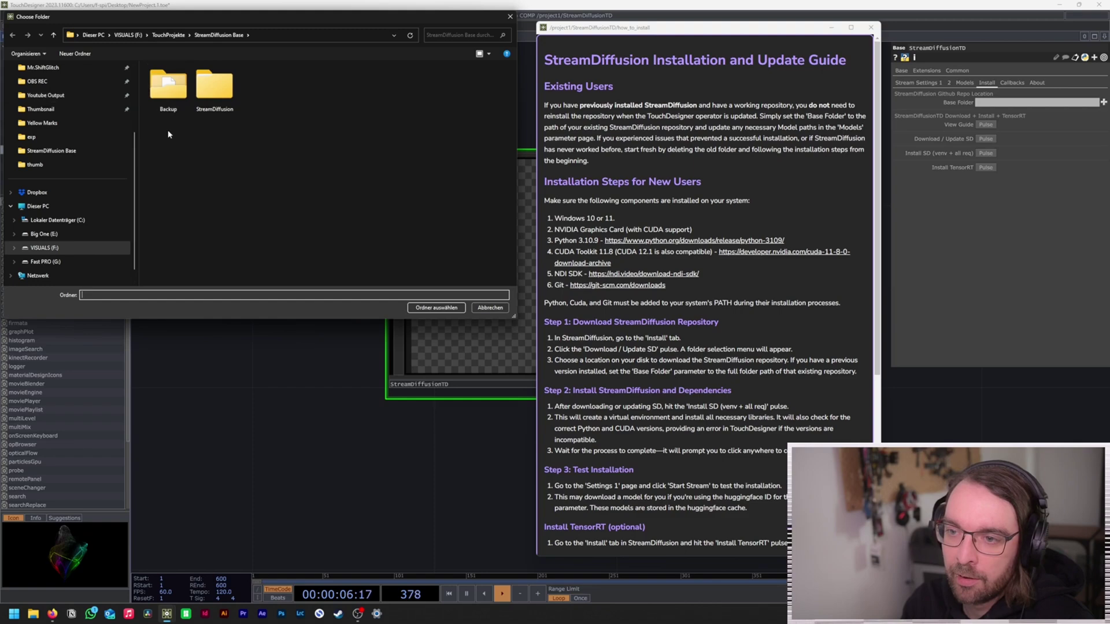
pyautogui.scroll(3, 87, 173)
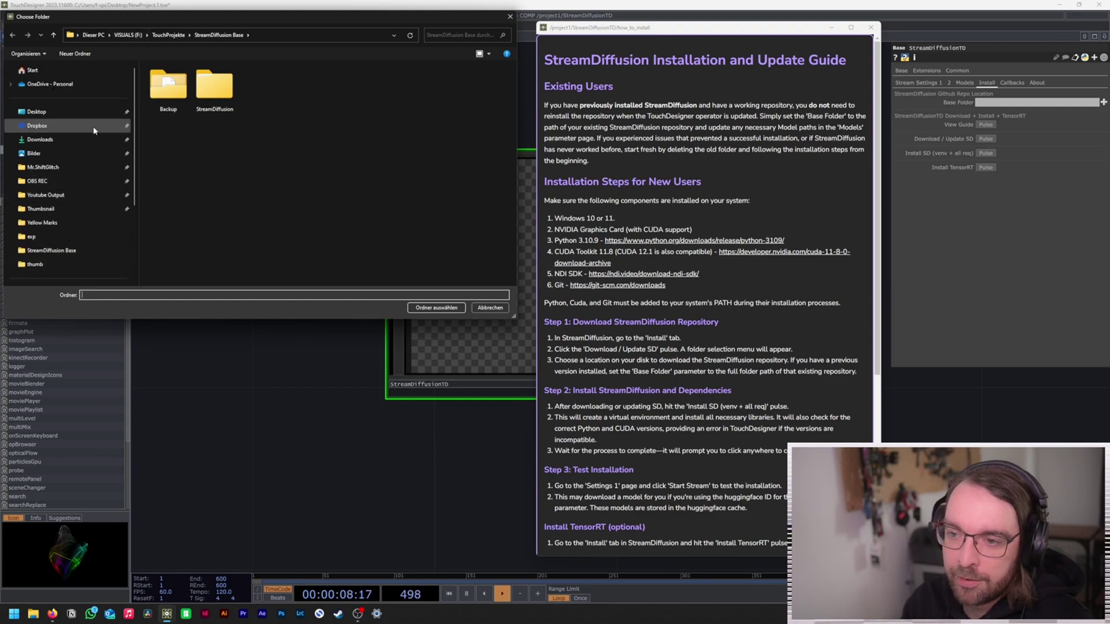
pyautogui.click(36, 111)
pyautogui.doubleClick(211, 92)
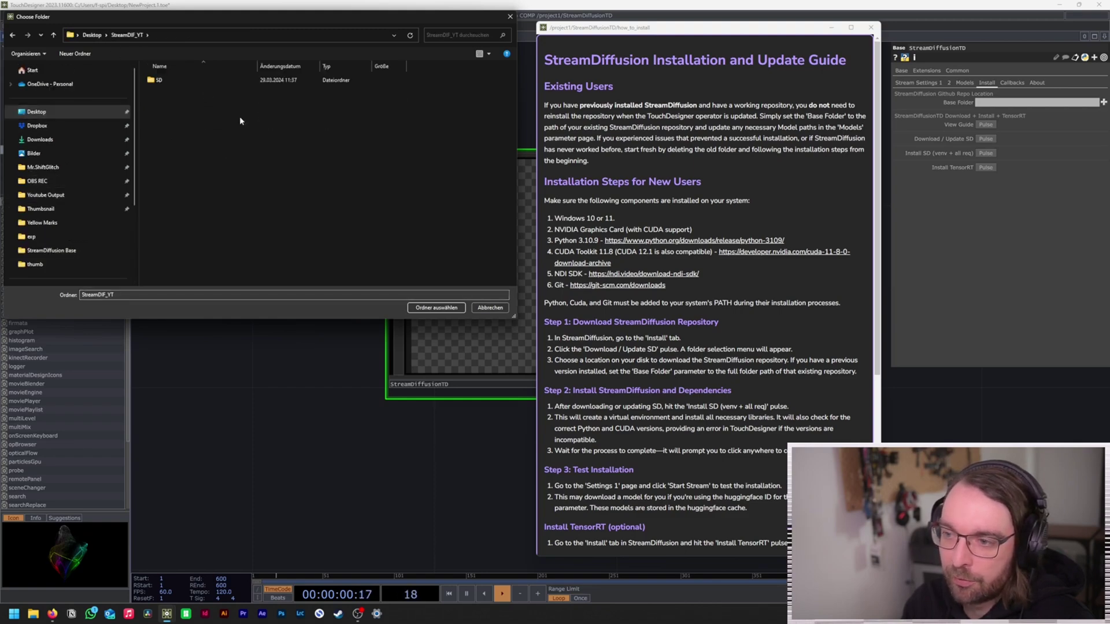
pyautogui.doubleClick(158, 80)
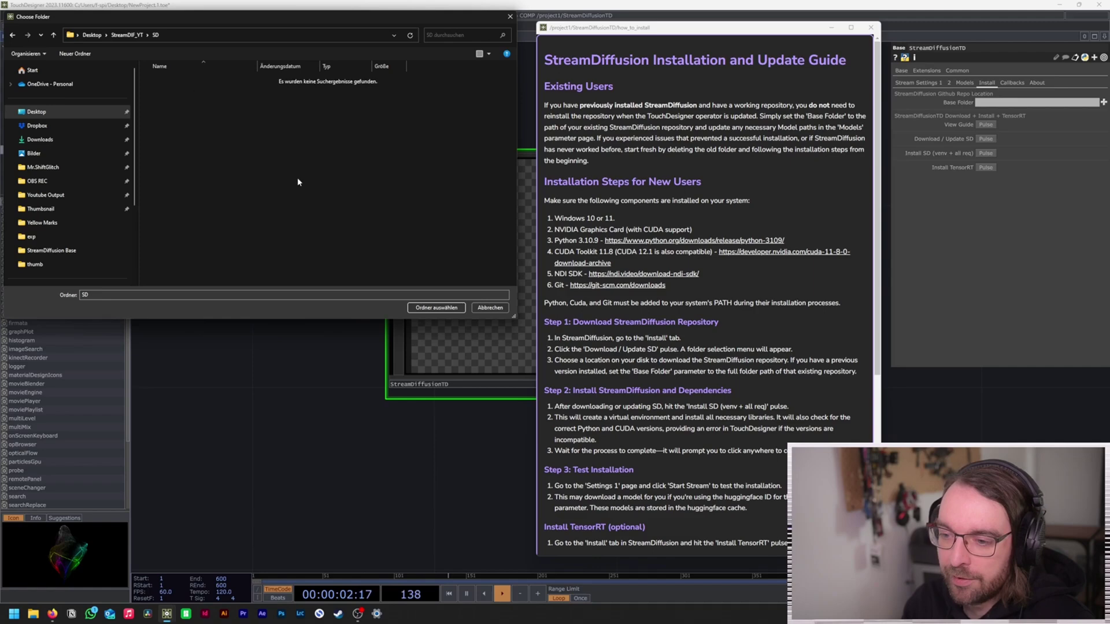
pyautogui.click(435, 309)
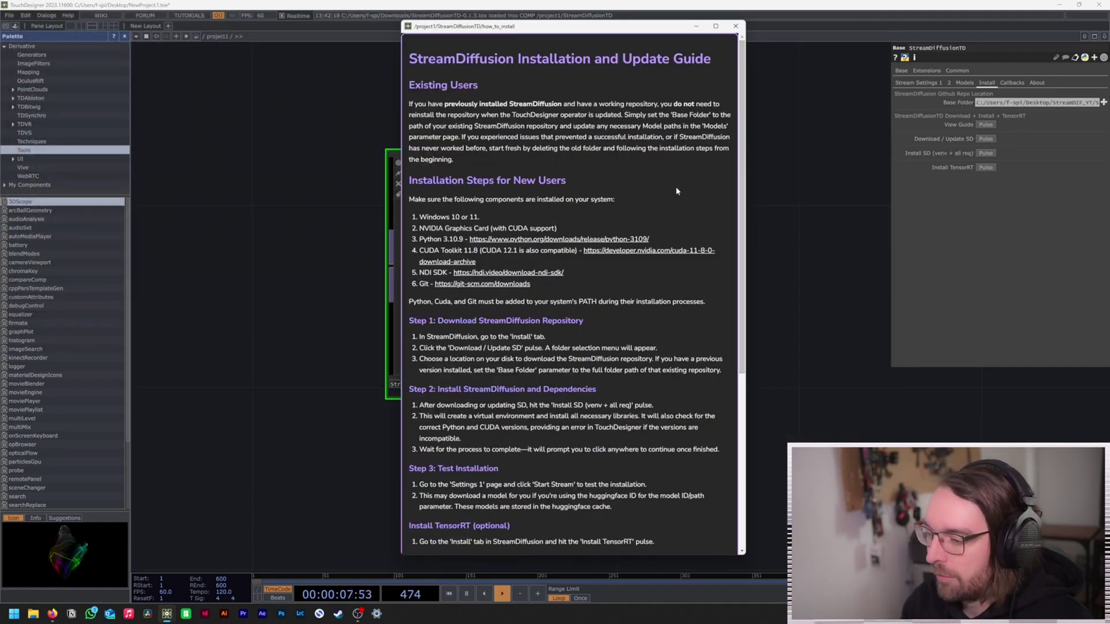
# - Consult the guide's installation steps and run Download / Update SD, choosing to update the existing repository
pyautogui.scroll(-5, 634, 172)
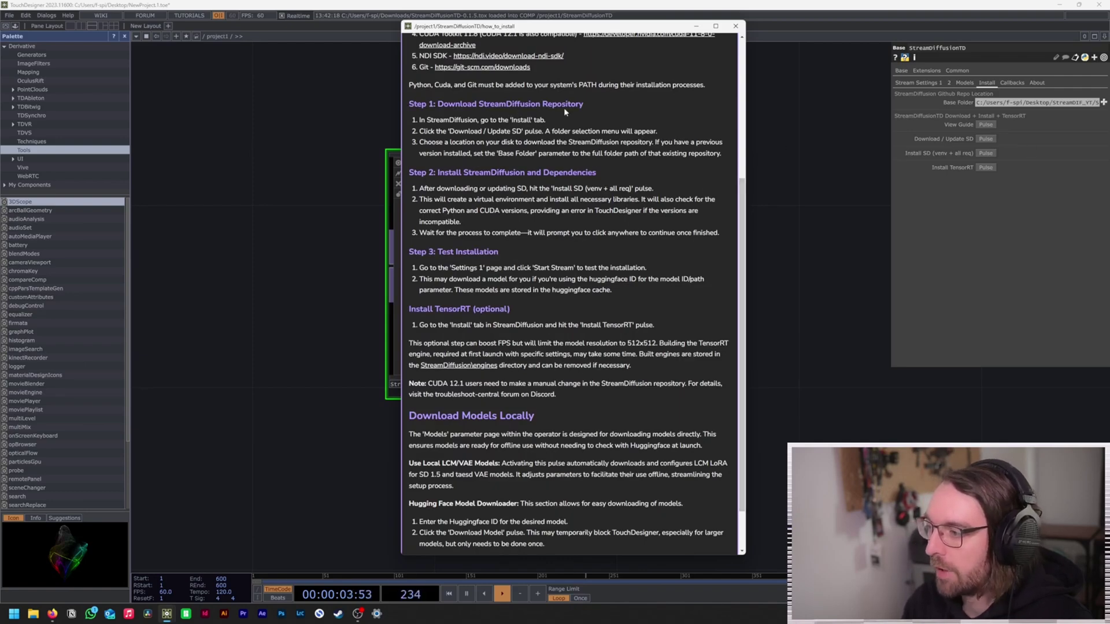
pyautogui.click(992, 140)
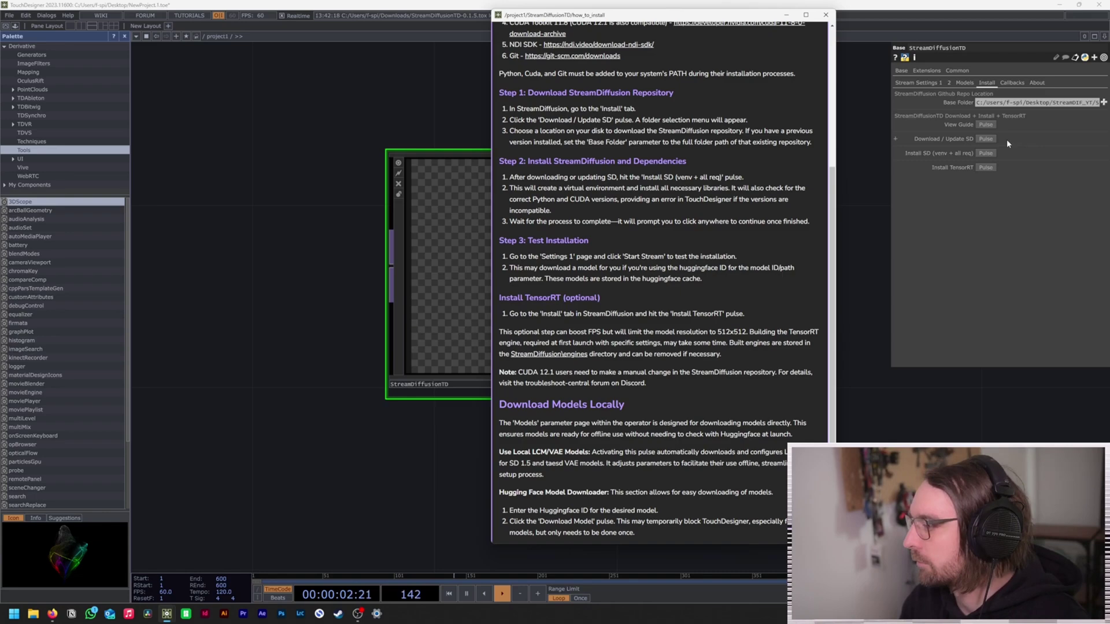
pyautogui.click(990, 141)
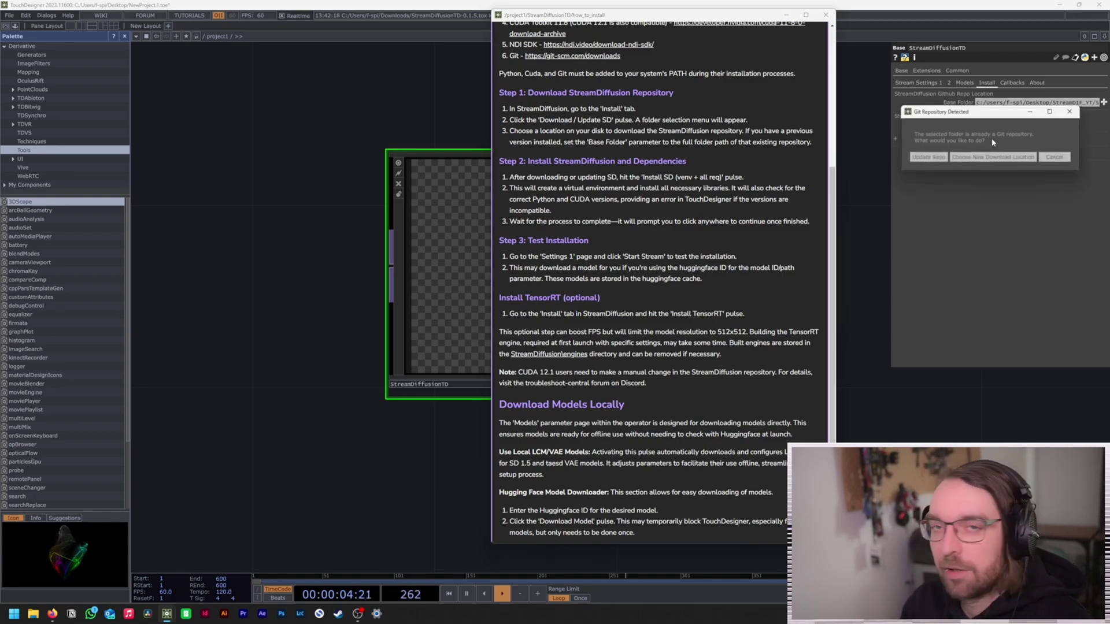
pyautogui.click(928, 157)
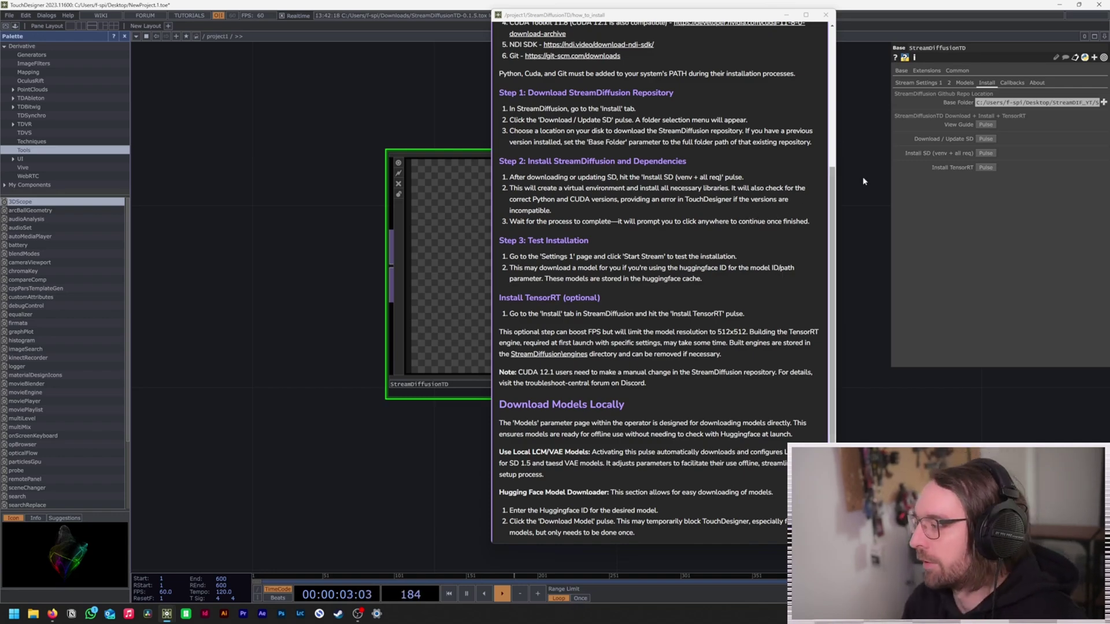
# - Install StreamDiffusion with its virtual environment and all requirements, and dismiss the console once installation finishes
pyautogui.click(994, 153)
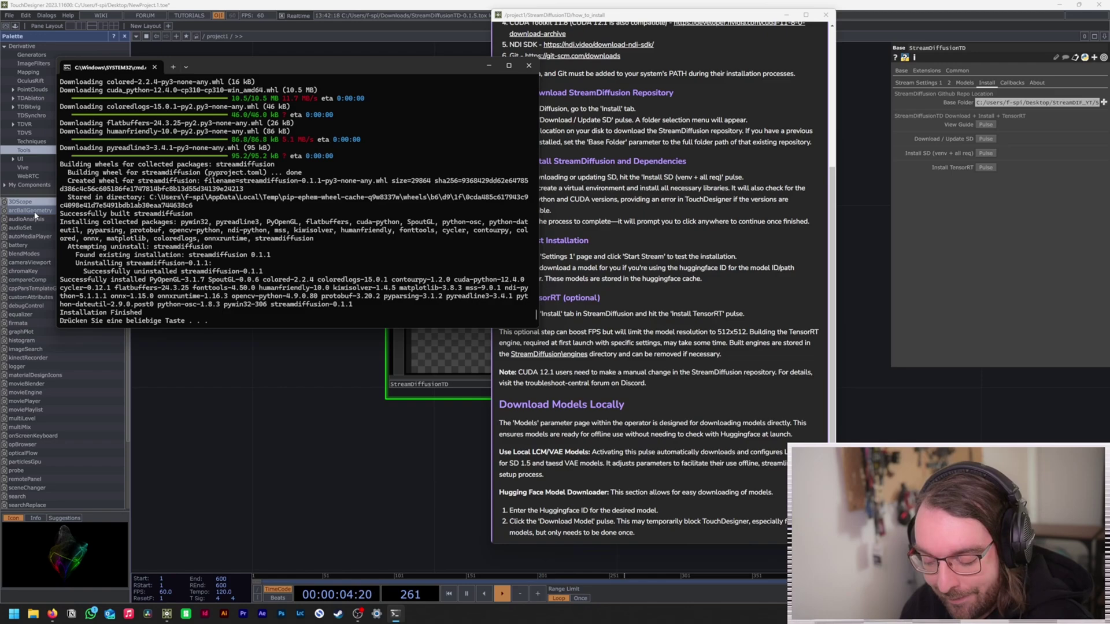
pyautogui.press('Return')
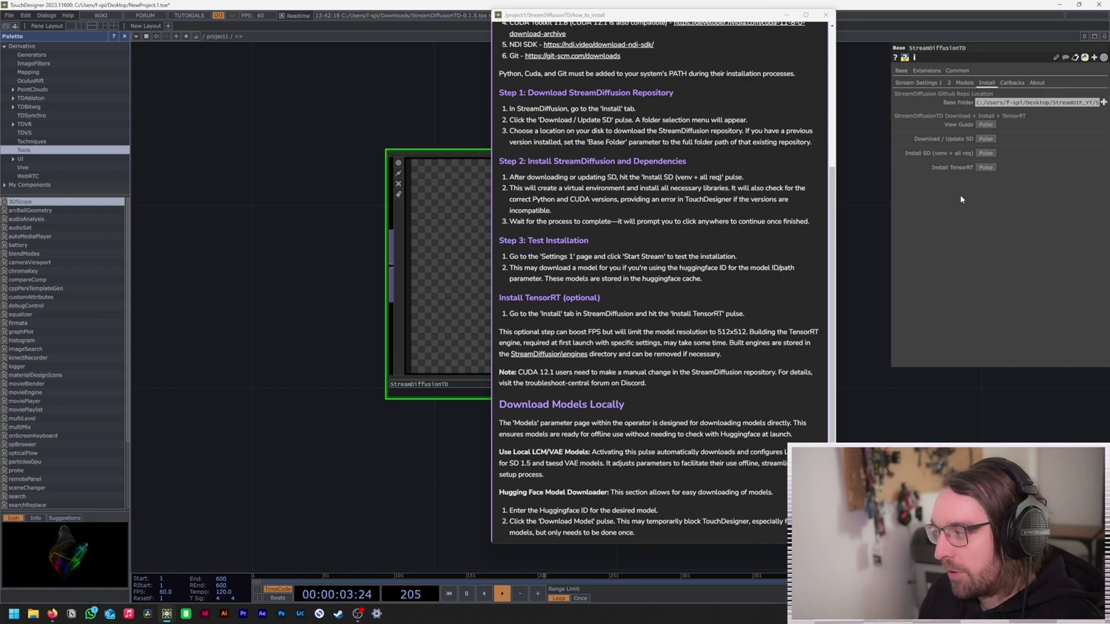
# - Run the TensorRT installation, dismiss its console when it ends, and close the installation guide
pyautogui.click(987, 168)
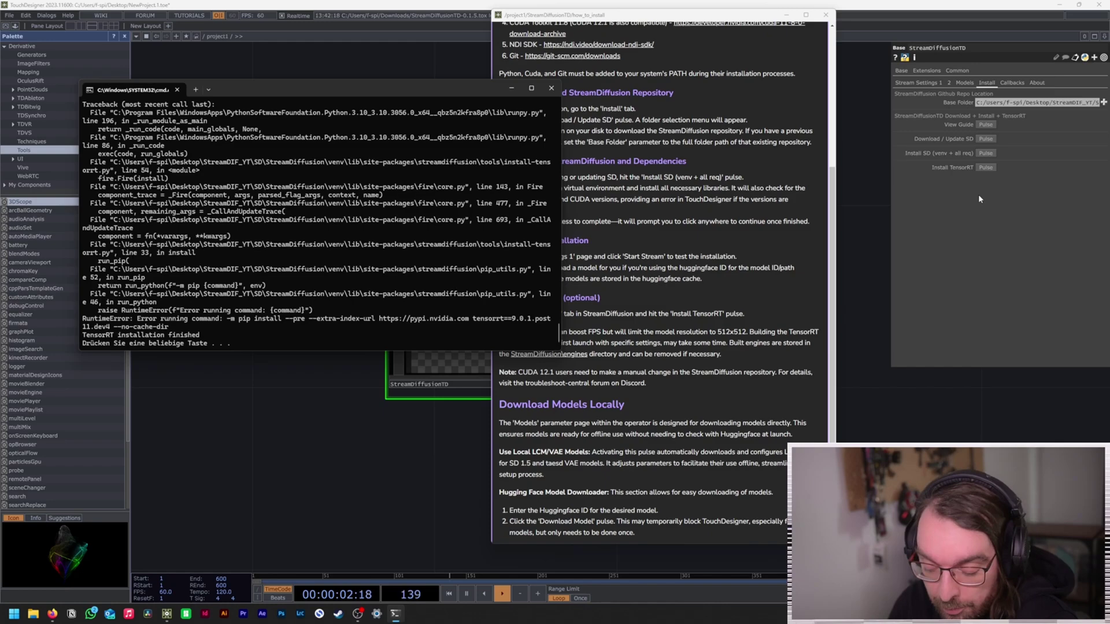
pyautogui.press('Return')
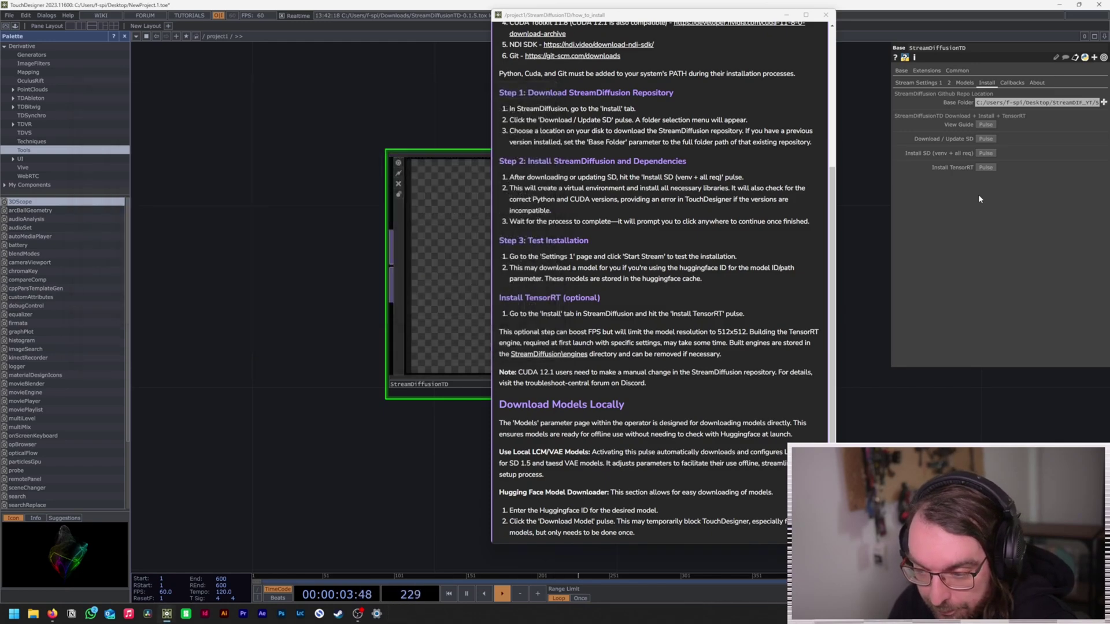
pyautogui.click(826, 16)
# - Review StreamDiffusionTD's parameters on the first and second Stream Settings pages
pyautogui.scroll(-2, 723, 195)
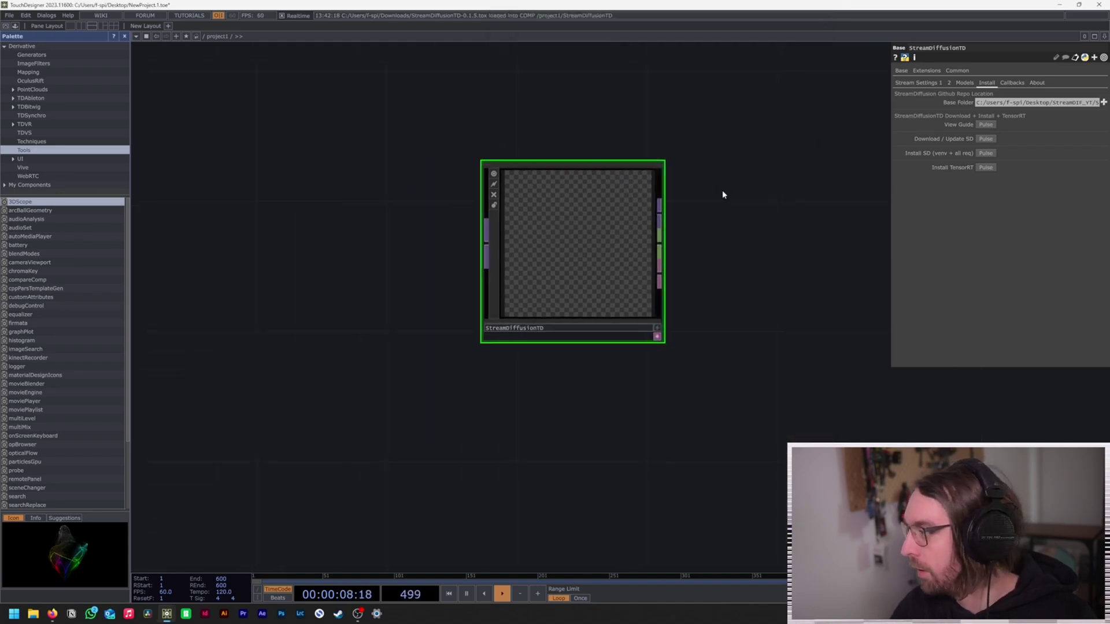
pyautogui.moveTo(723, 195); pyautogui.dragTo(687, 232)
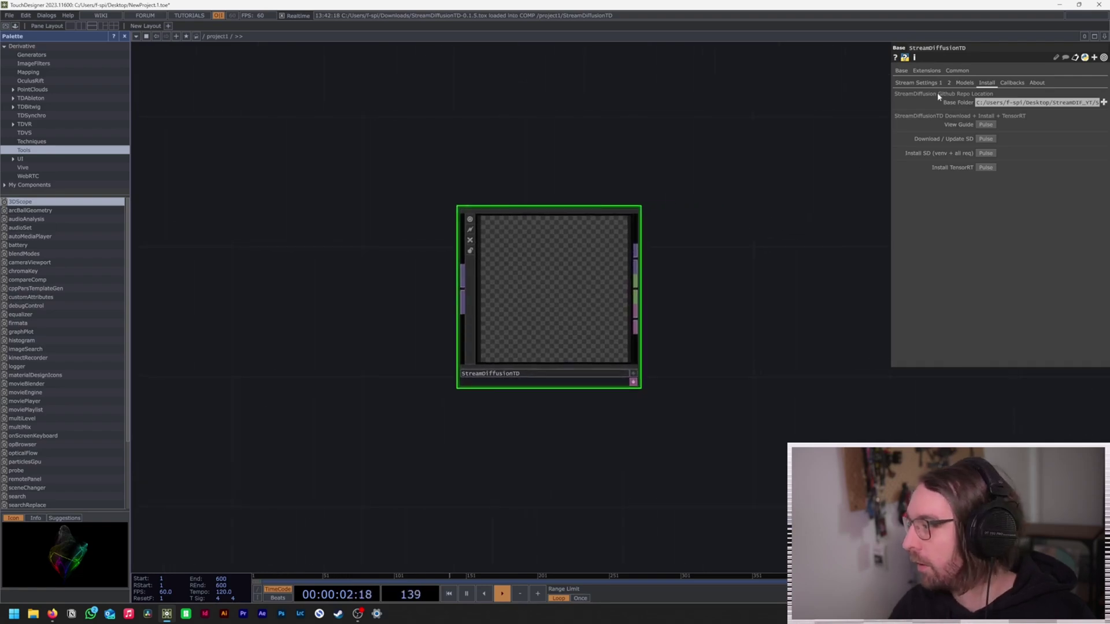
pyautogui.click(918, 84)
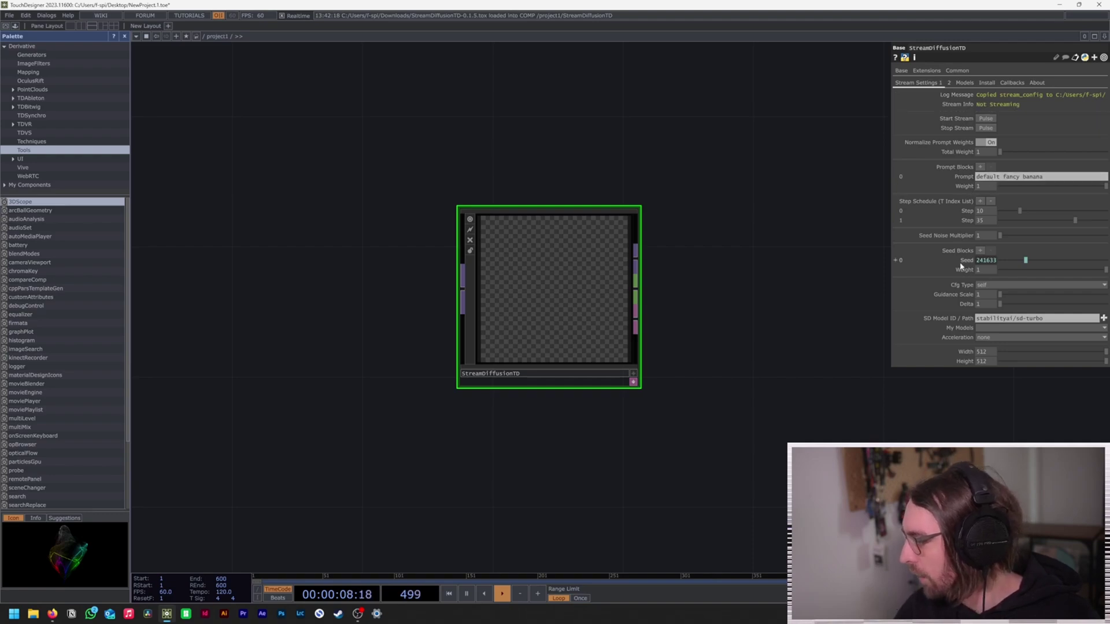
pyautogui.click(949, 84)
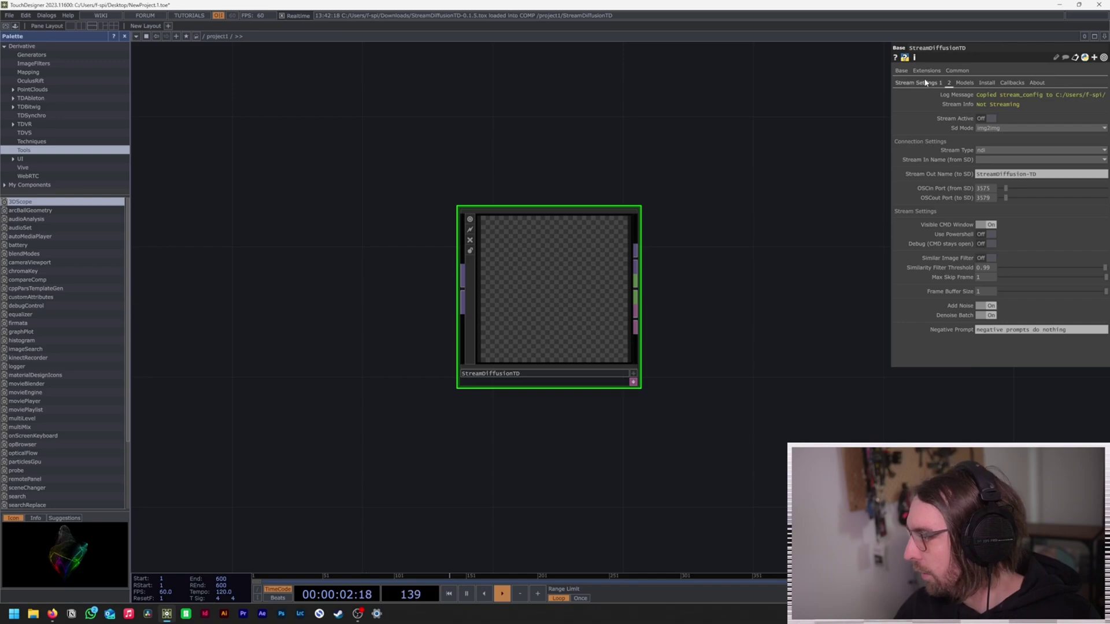
pyautogui.click(925, 82)
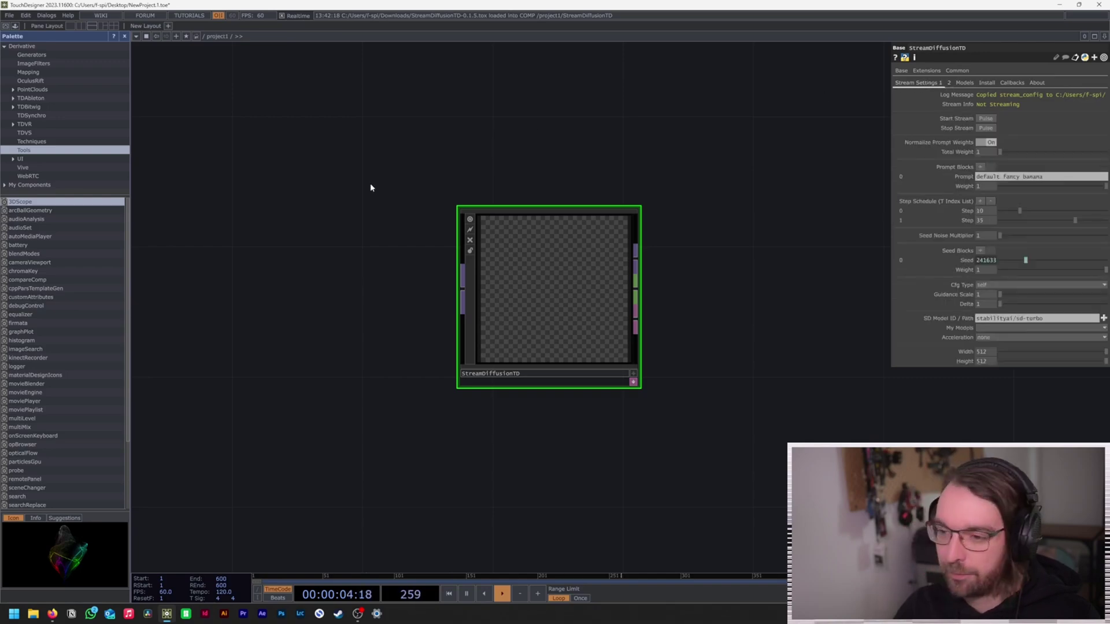
# - Add a Noise TOP, connect it to StreamDiffusionTD's image input and position it beside the component
pyautogui.press('Tab')
pyautogui.click(245, 72)
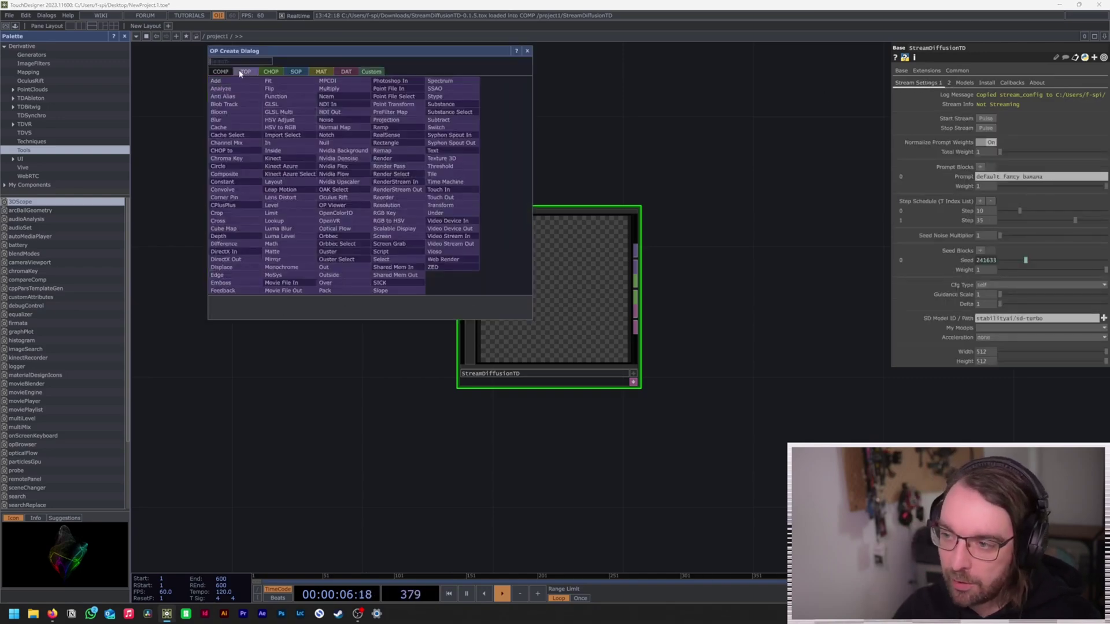
pyautogui.write('noise')
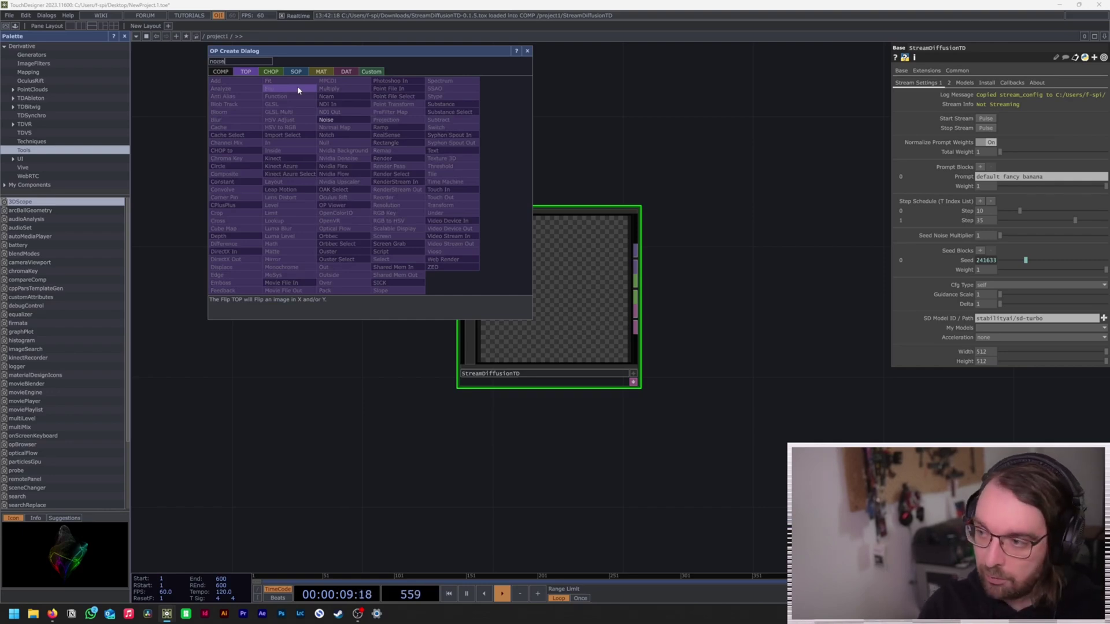
pyautogui.press('Return')
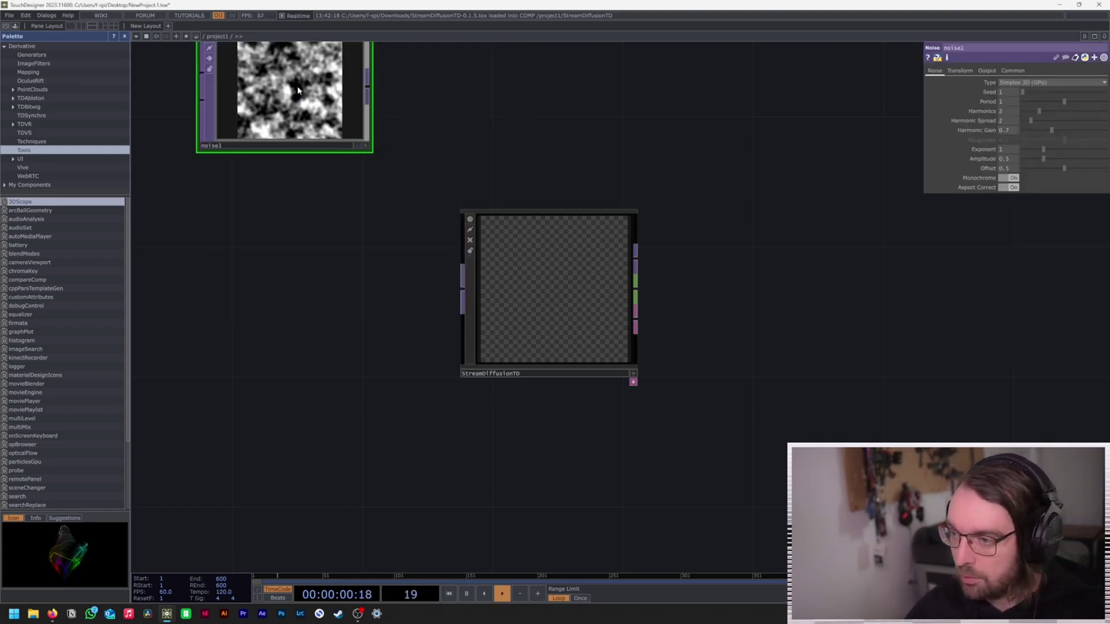
pyautogui.moveTo(338, 252); pyautogui.dragTo(464, 287)
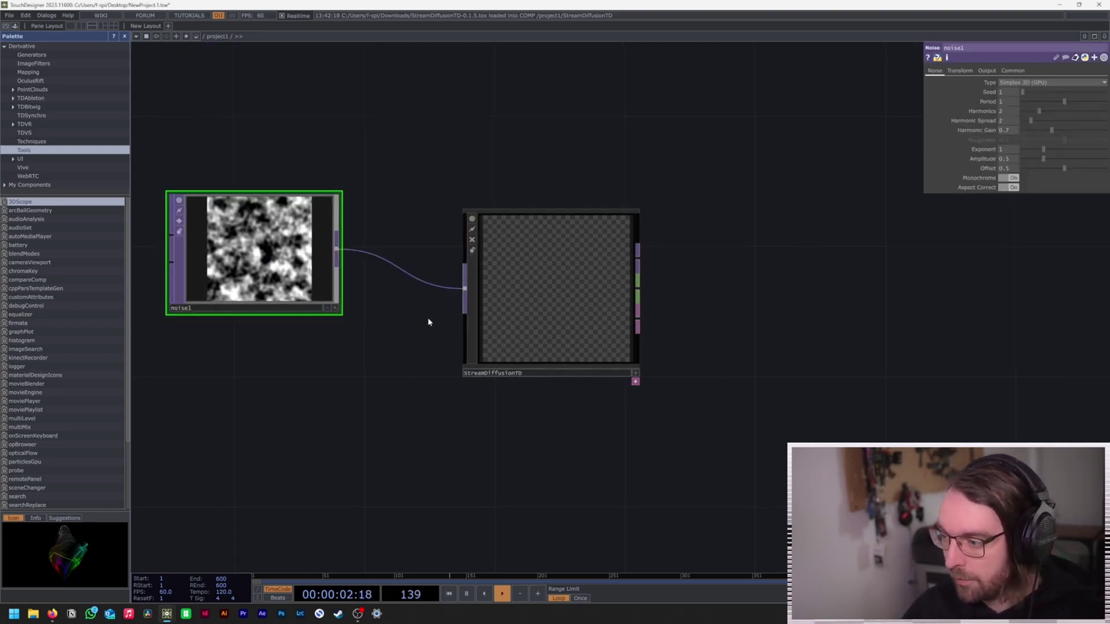
pyautogui.moveTo(254, 289); pyautogui.dragTo(256, 353)
# - Start the StreamDiffusionTD stream with the default prompt and return from the console to the network
pyautogui.click(617, 307)
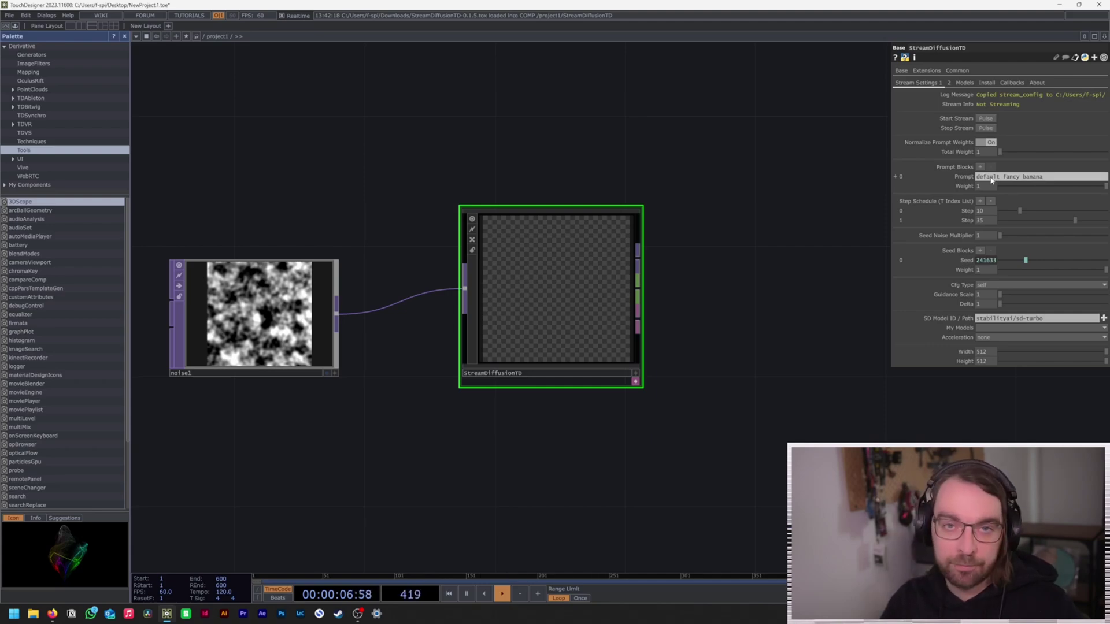
pyautogui.click(985, 119)
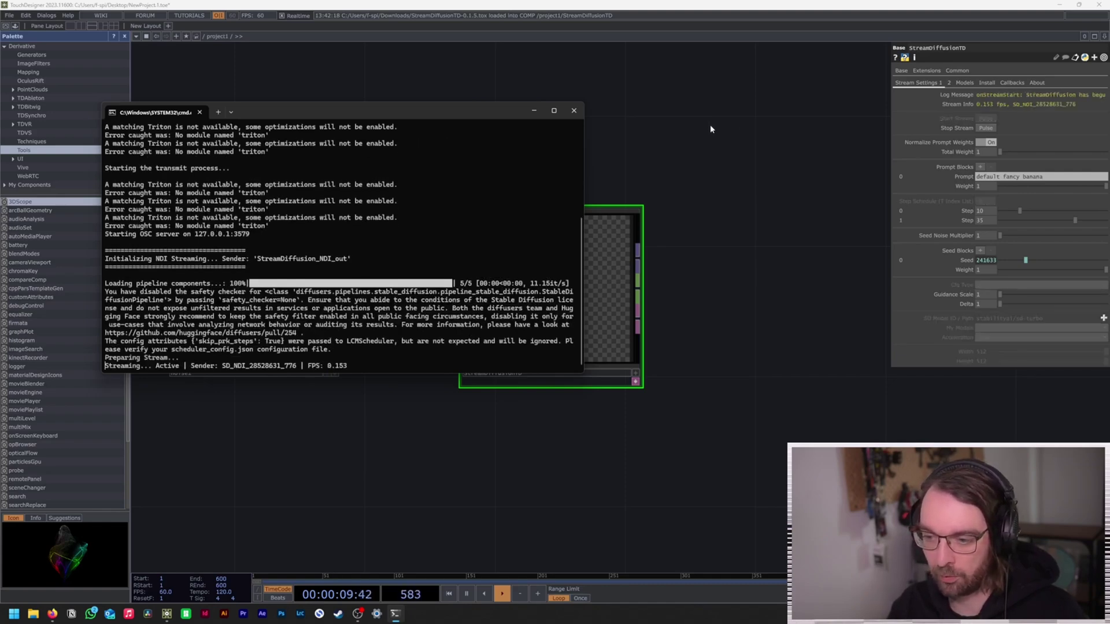
pyautogui.hotkey('alt', 'Tab')
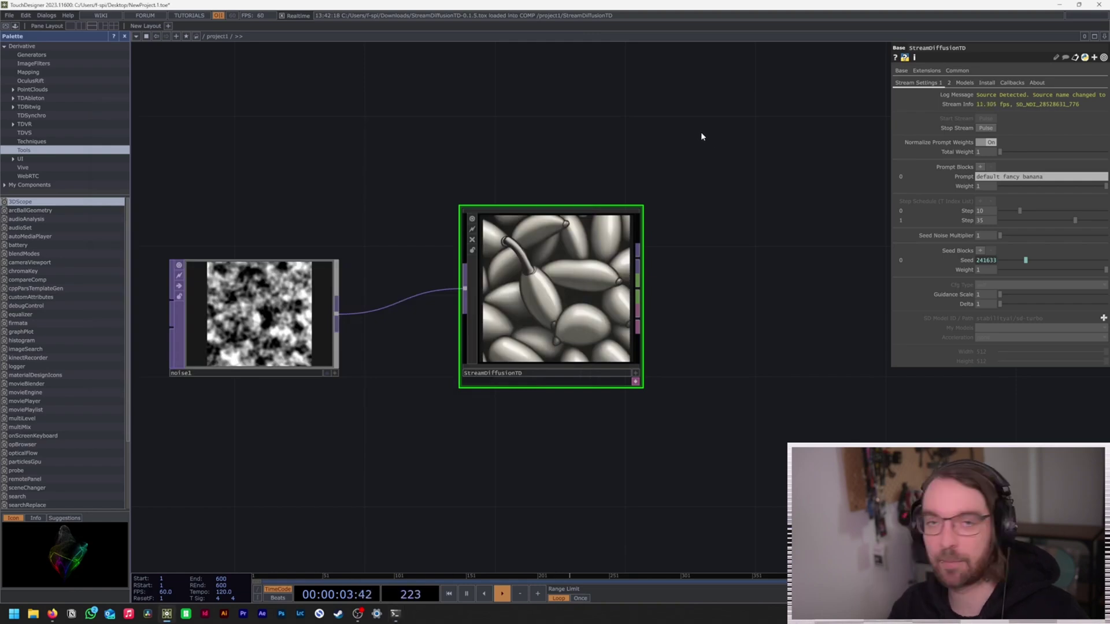
# - Set the output resolution of noise1 to 512 by 512
pyautogui.click(257, 354)
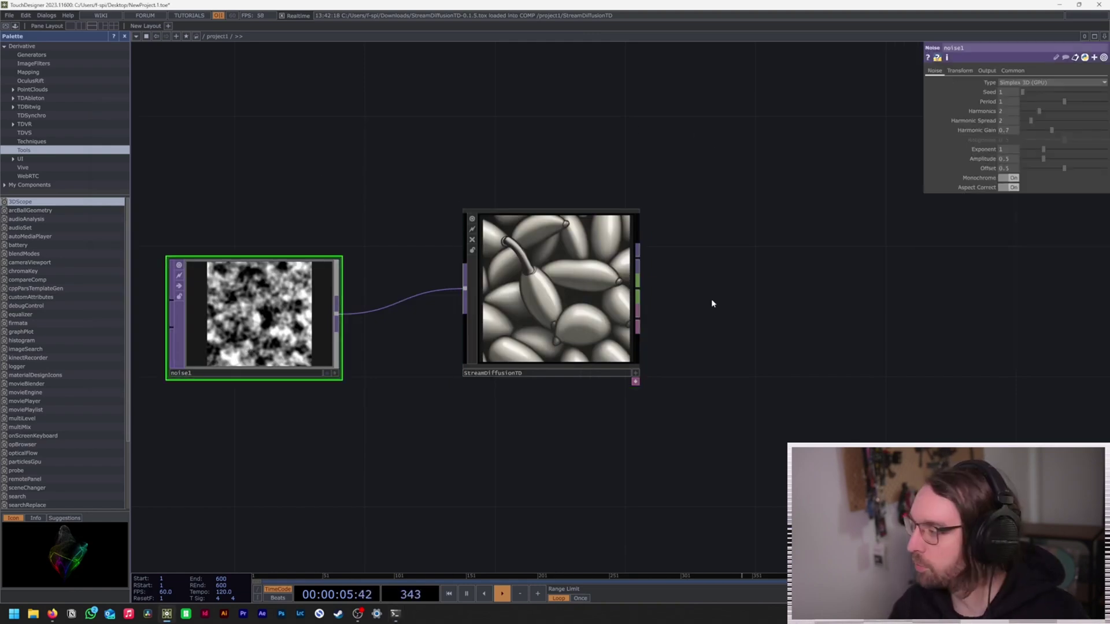
pyautogui.click(962, 71)
pyautogui.click(1006, 71)
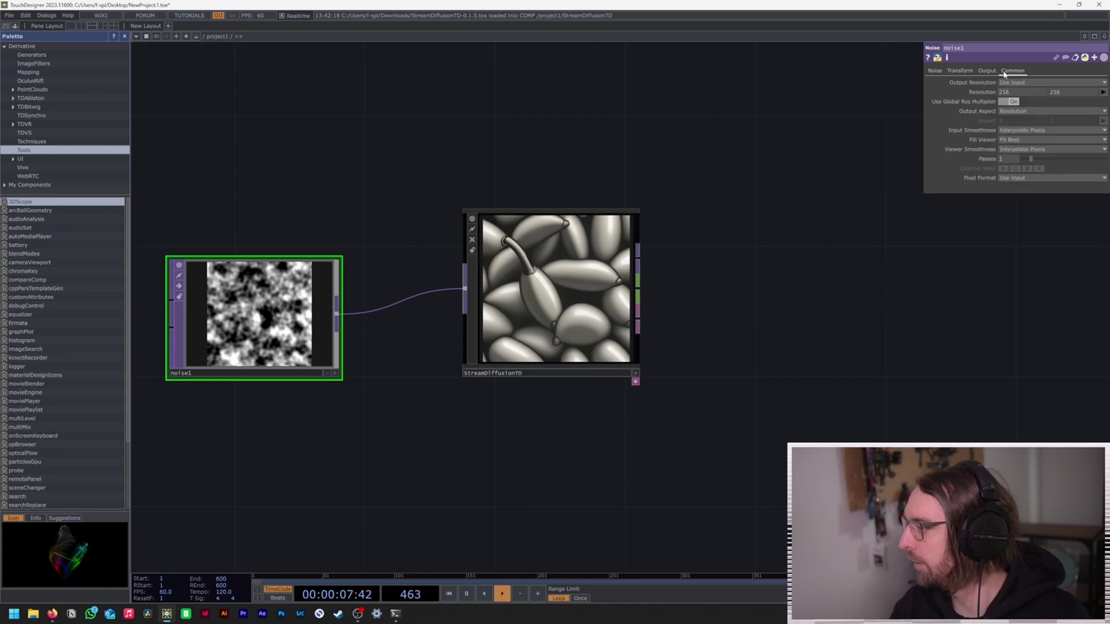
pyautogui.click(987, 70)
pyautogui.click(1012, 71)
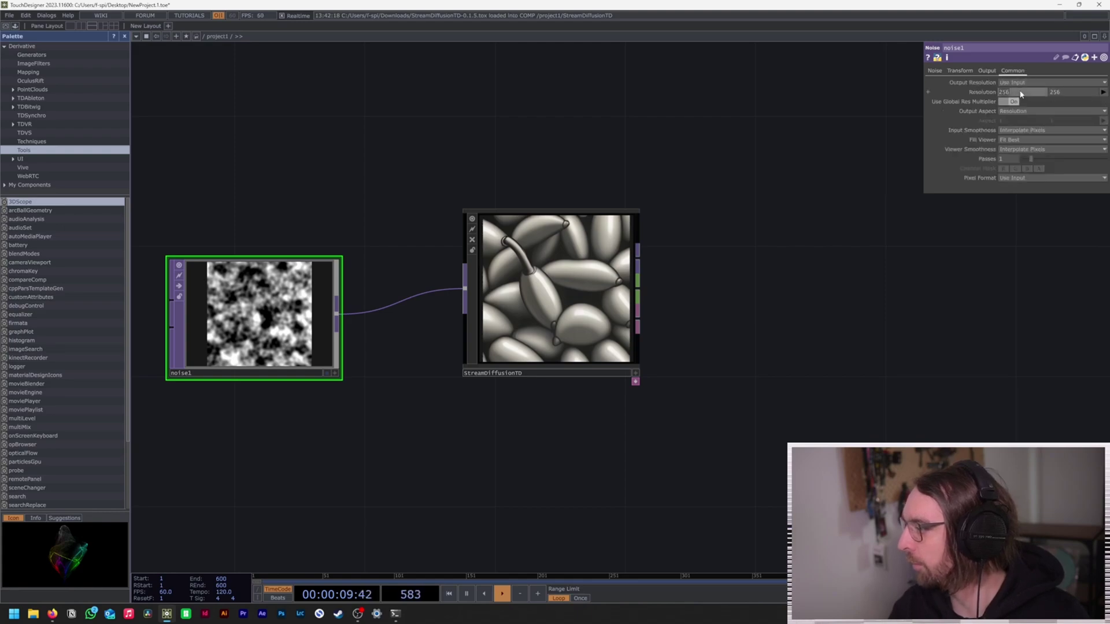
pyautogui.click(1099, 93)
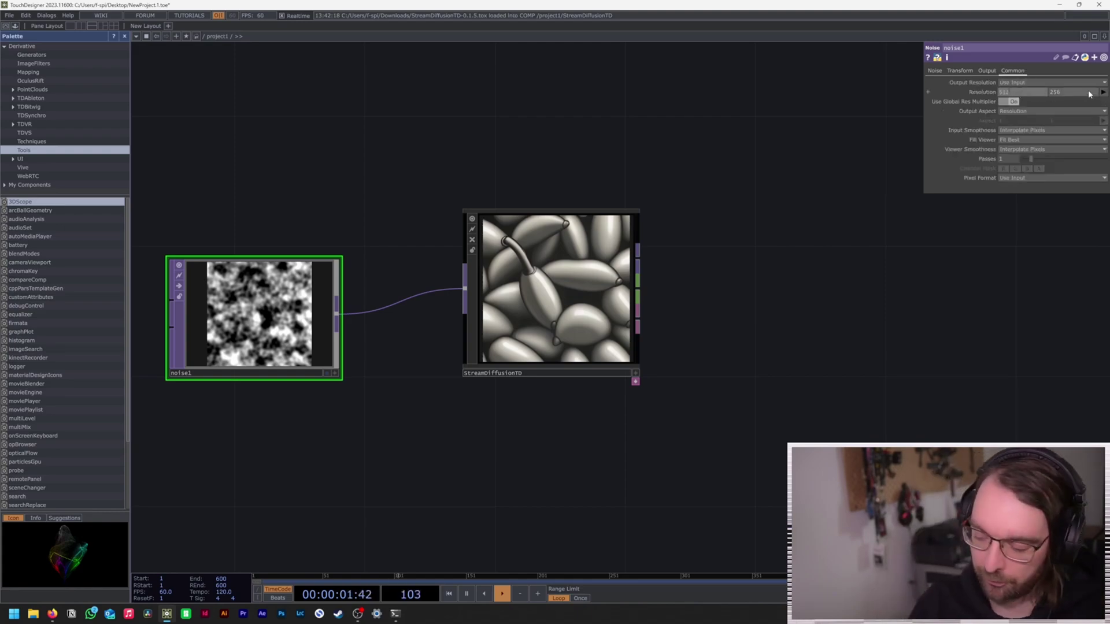
pyautogui.click(1069, 93)
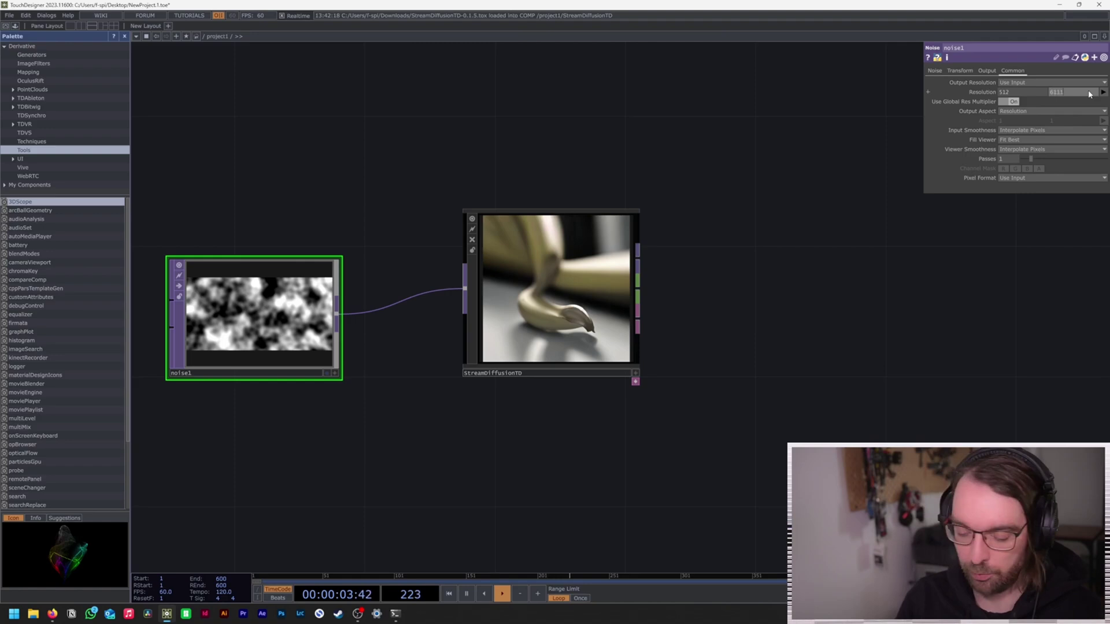
pyautogui.write('6')
pyautogui.press('BackSpace')
pyautogui.write('512')
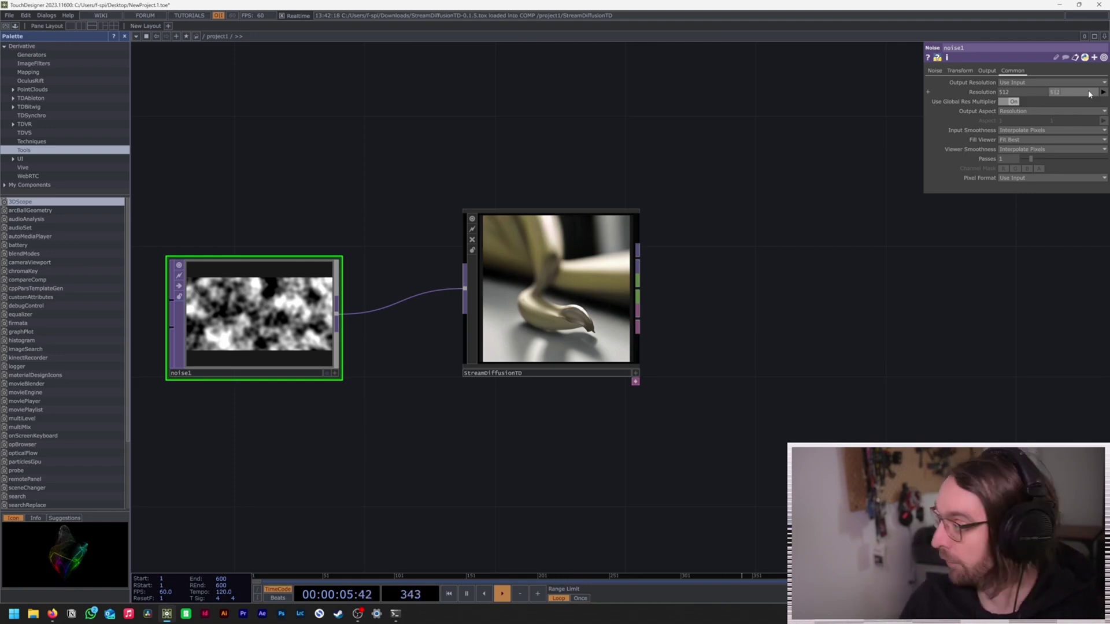
pyautogui.press('Return')
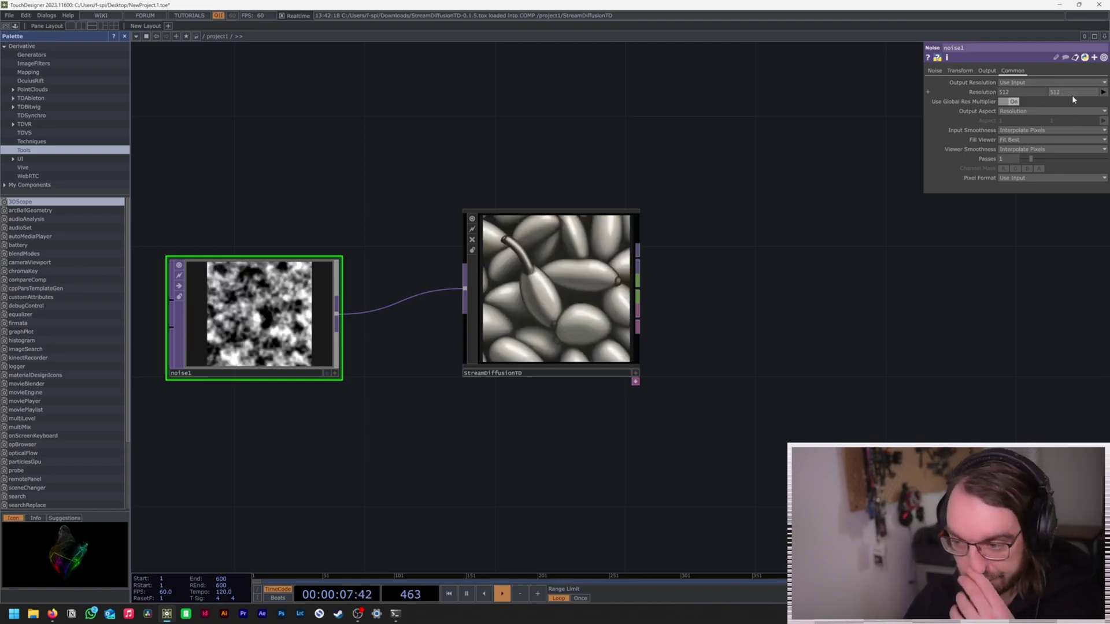
# - Animate the noise by entering the expression absTime.seconds for its Z translation
pyautogui.click(980, 72)
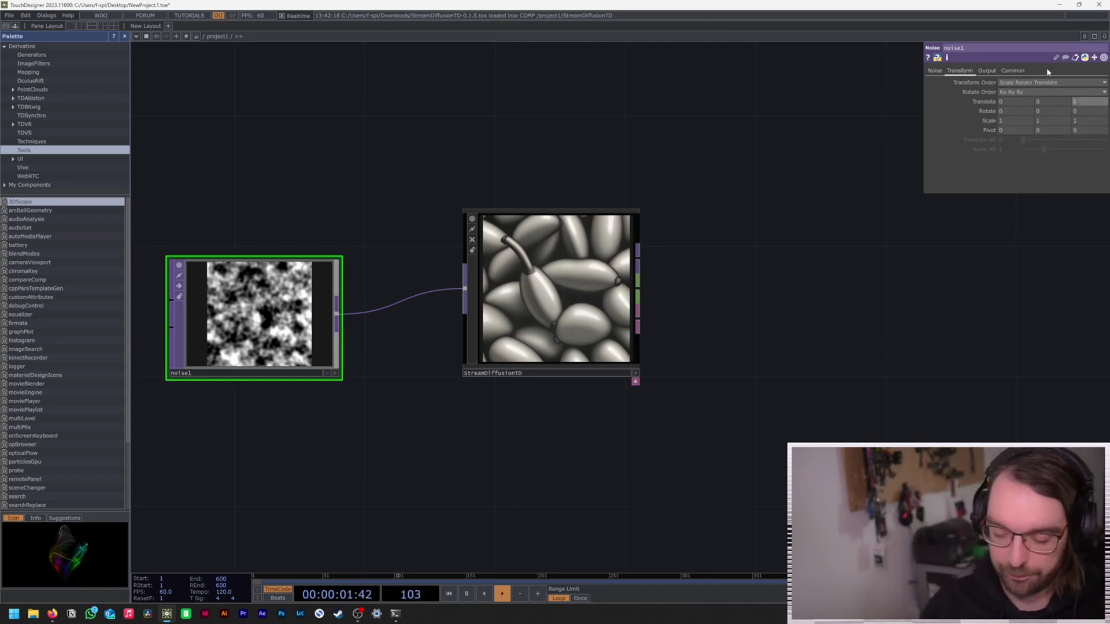
pyautogui.write('Tim')
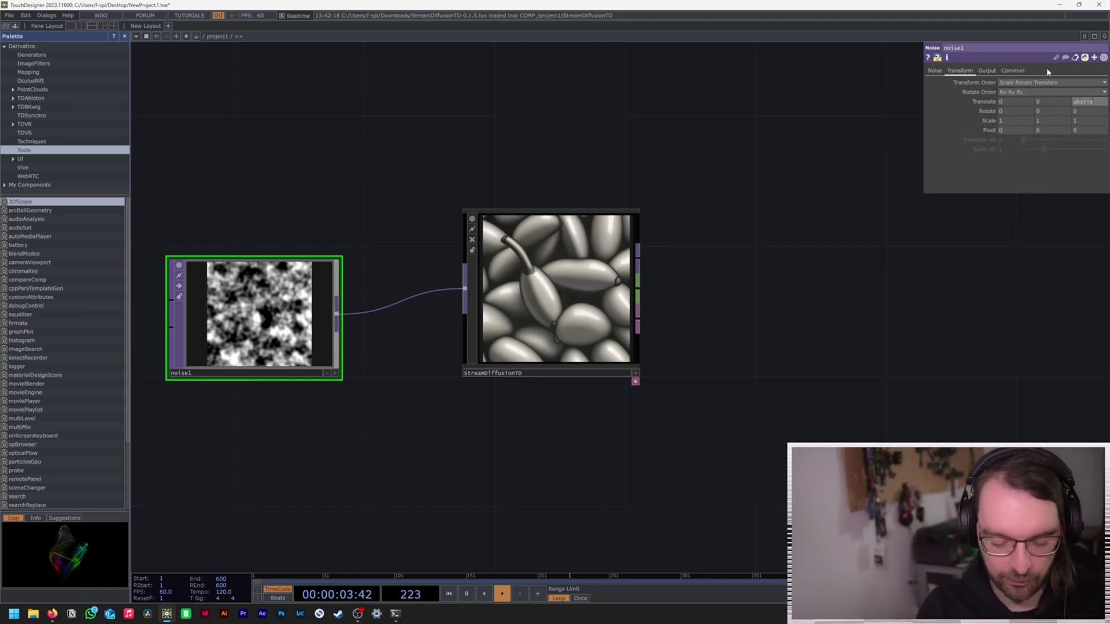
pyautogui.write('Time')
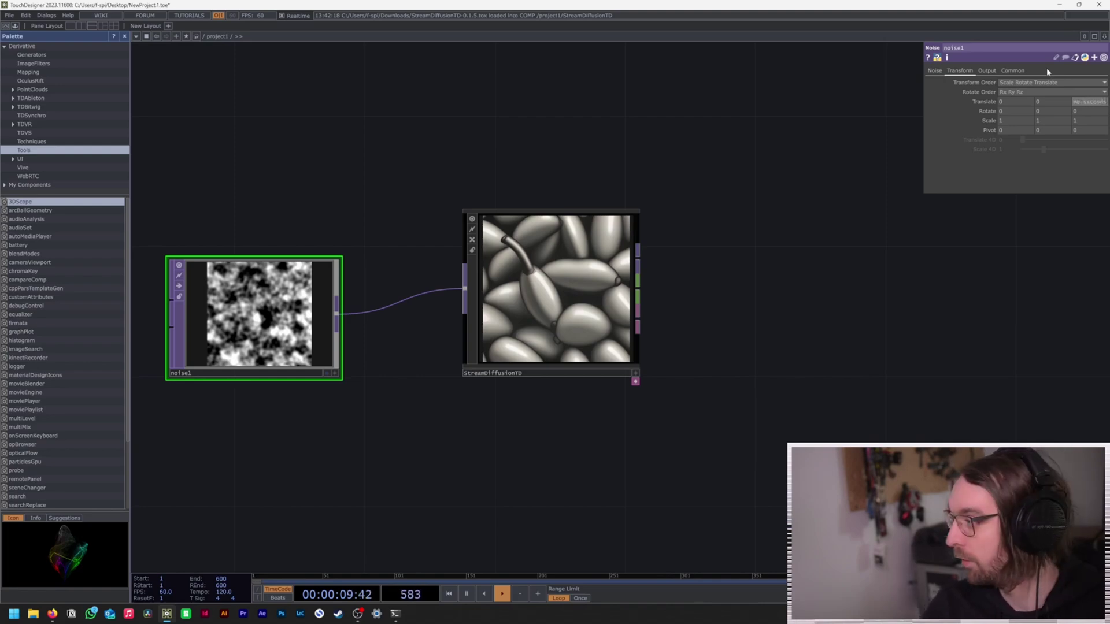
pyautogui.press('Return')
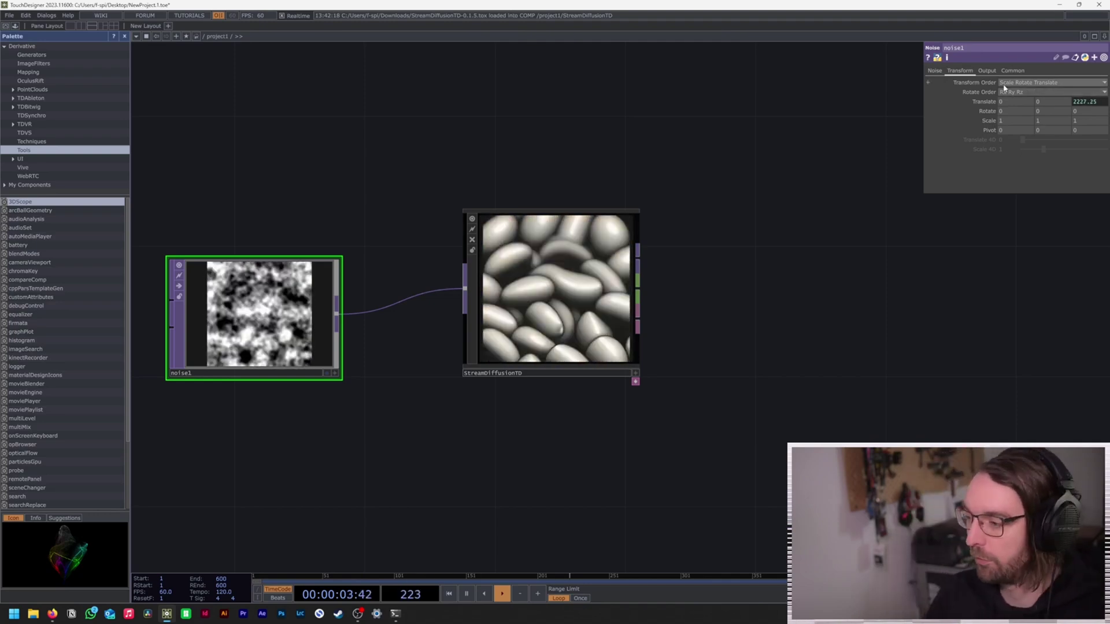
pyautogui.click(550, 325)
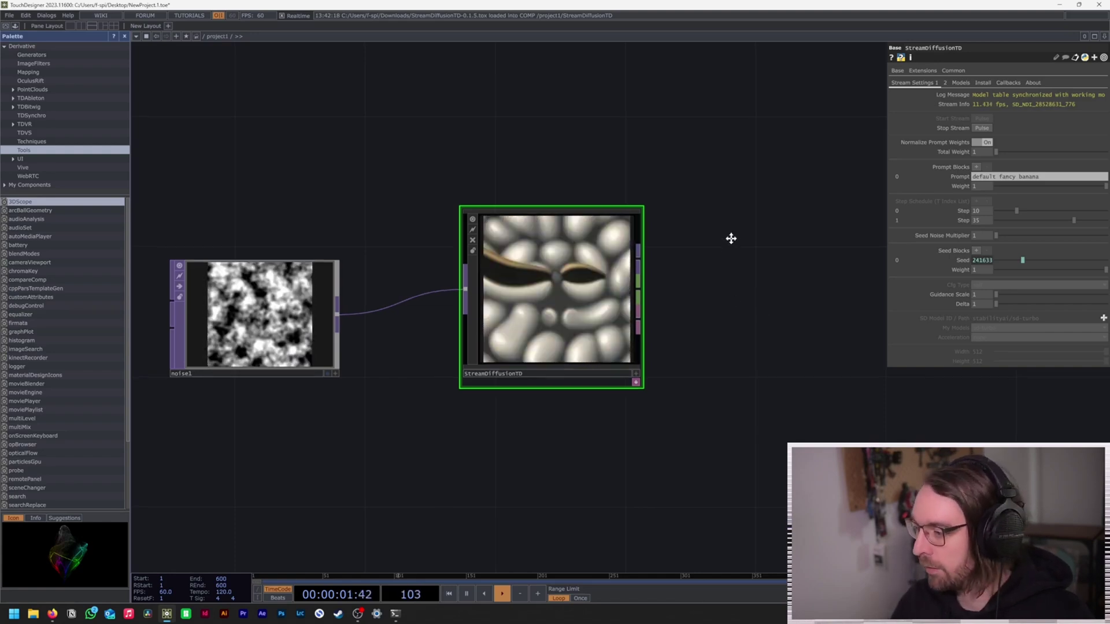
pyautogui.moveTo(729, 236); pyautogui.dragTo(756, 256)
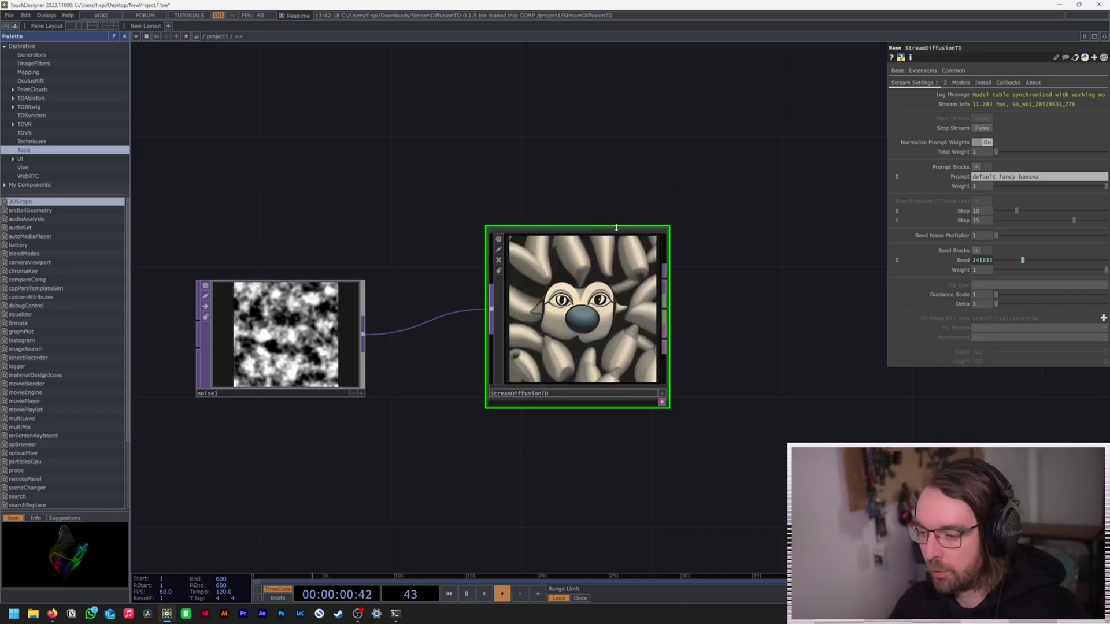
pyautogui.press('space')
pyautogui.press('space')
# - Slow the noise animation by changing its Z translation expression to absTime.seconds*0.2
pyautogui.click(330, 288)
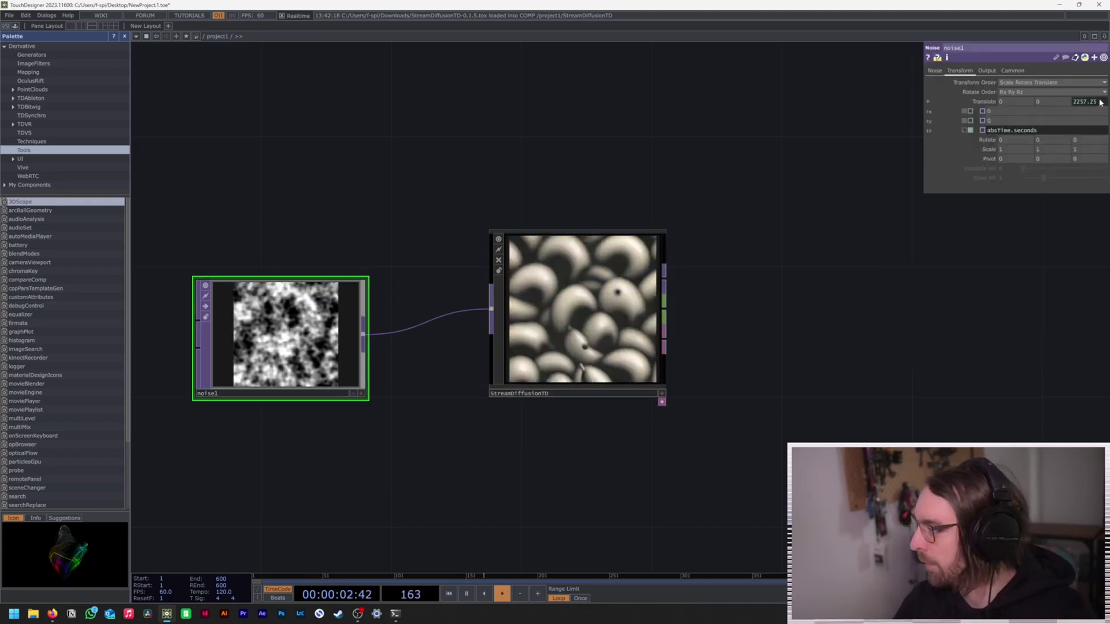
pyautogui.click(1071, 128)
pyautogui.write('*0.2')
pyautogui.press('Return')
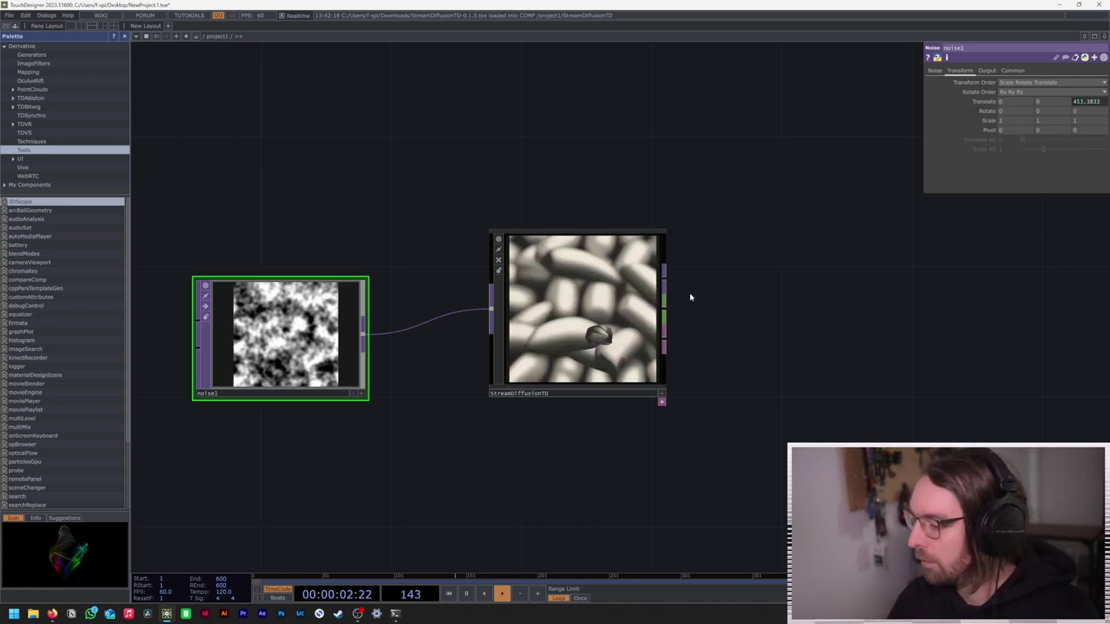
# - Try different Step Schedule values on StreamDiffusionTD, settle on 5 and 30, and stop the stream
pyautogui.click(653, 292)
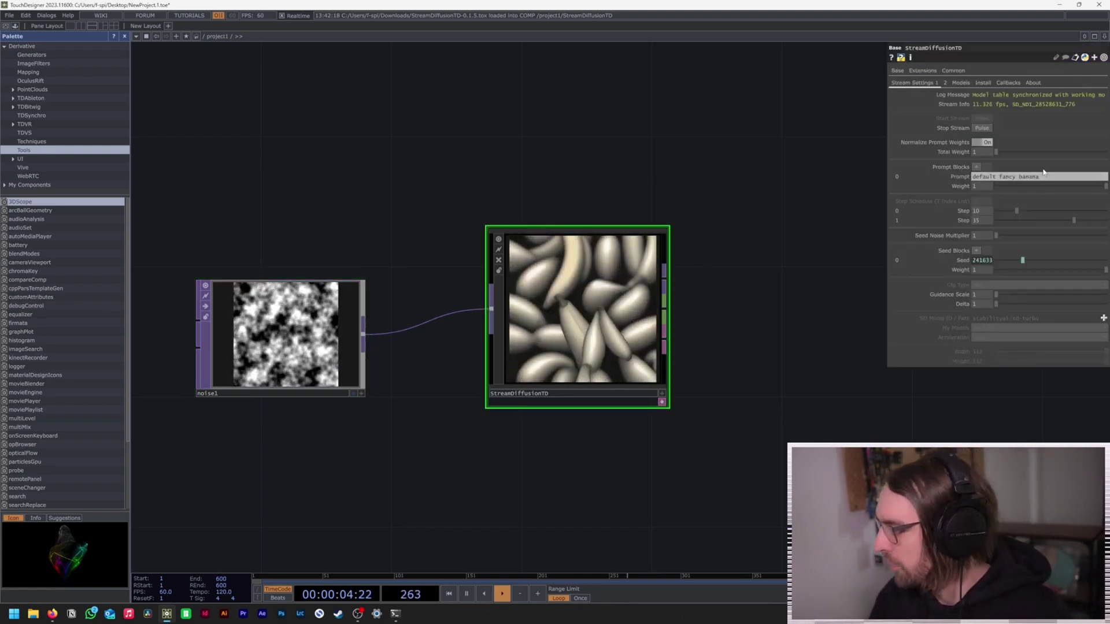
pyautogui.moveTo(1017, 211); pyautogui.dragTo(991, 208)
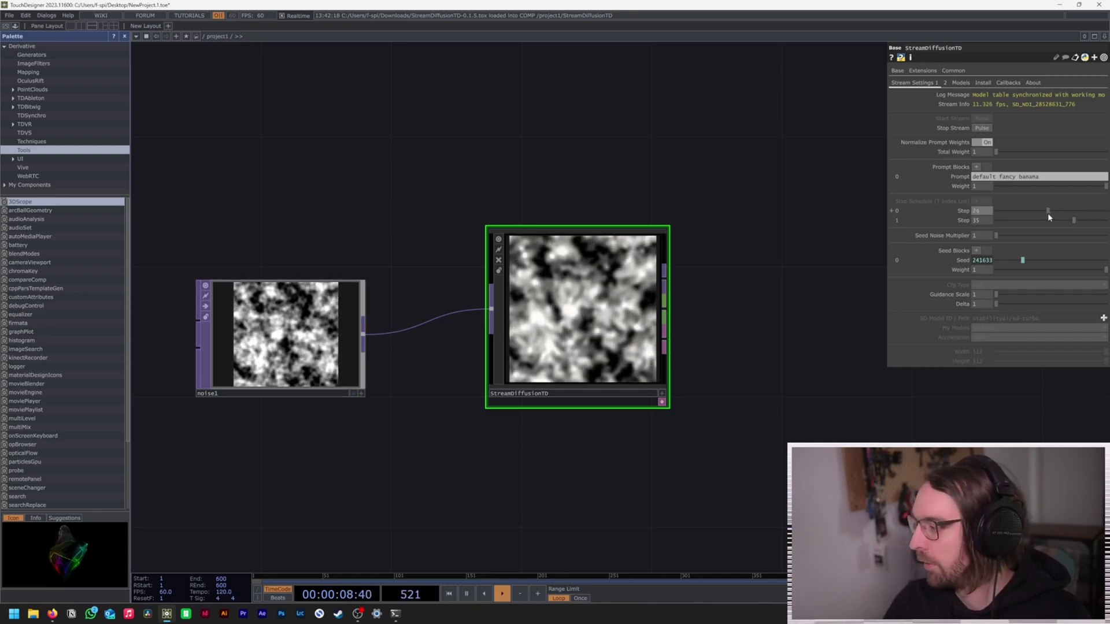
pyautogui.press('Return')
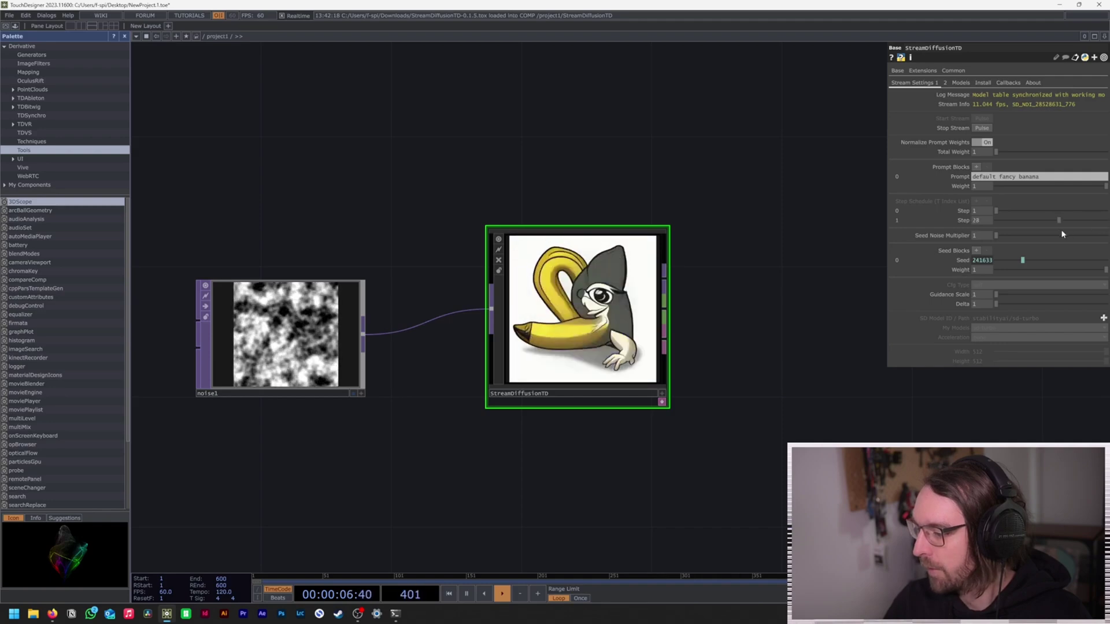
pyautogui.moveTo(987, 225); pyautogui.dragTo(1002, 214)
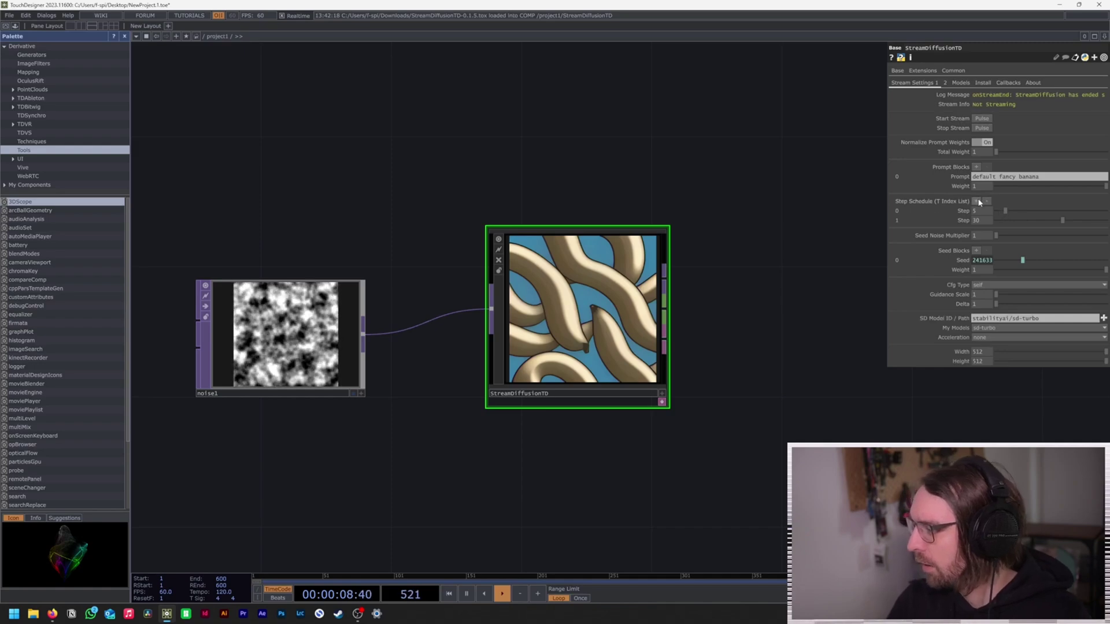
# - Add four more steps to the Step Schedule, restart the stream and return from the console to the network
pyautogui.click(976, 201)
pyautogui.click(976, 201)
pyautogui.click(976, 201)
pyautogui.click(976, 201)
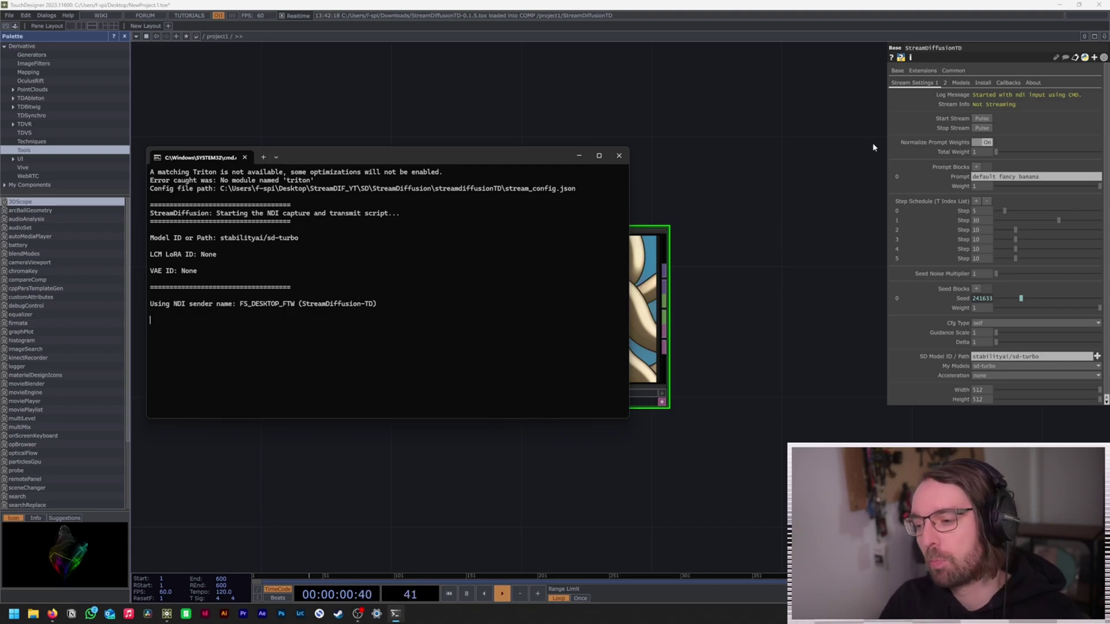
pyautogui.click(788, 158)
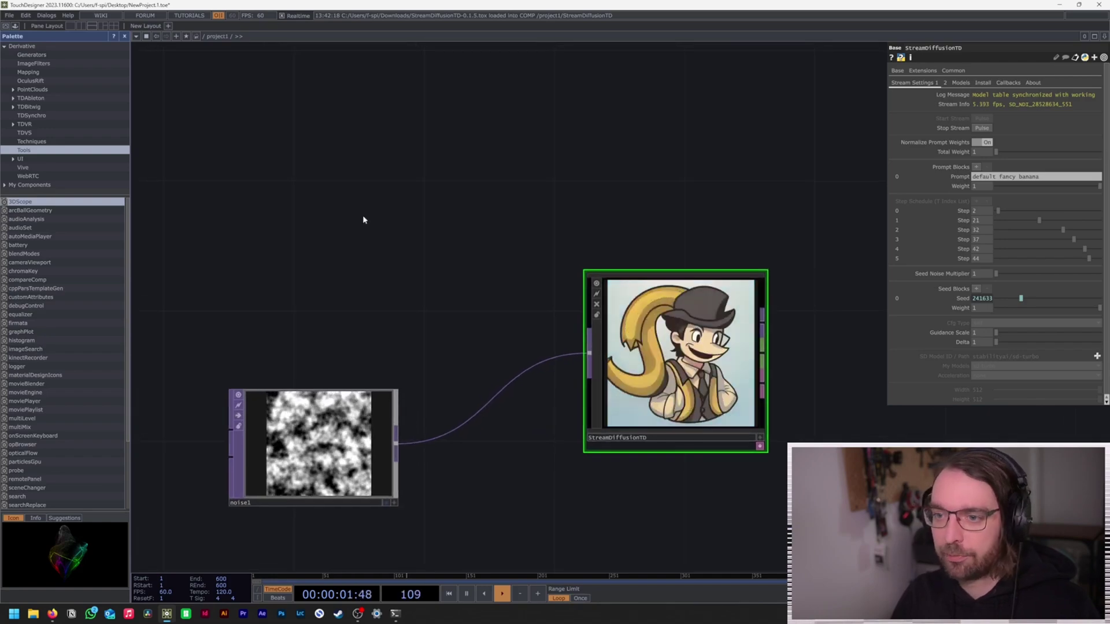
# - Add an NDI In TOP above the noise and set its source to LOCALHOST (NDI HX Camera)
pyautogui.press('Tab')
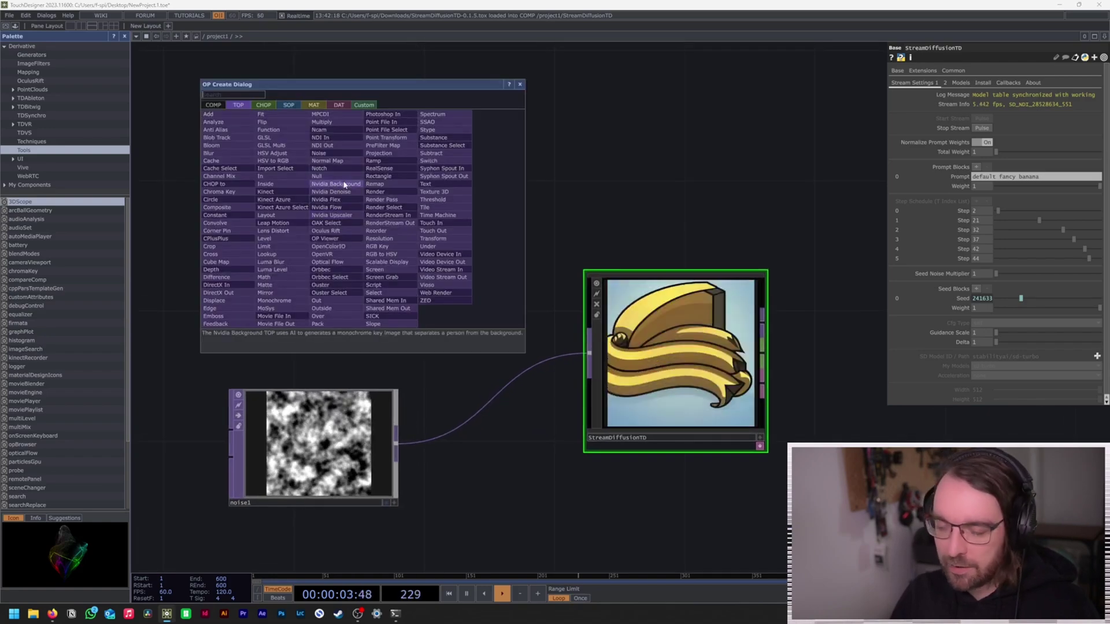
pyautogui.write('ndi')
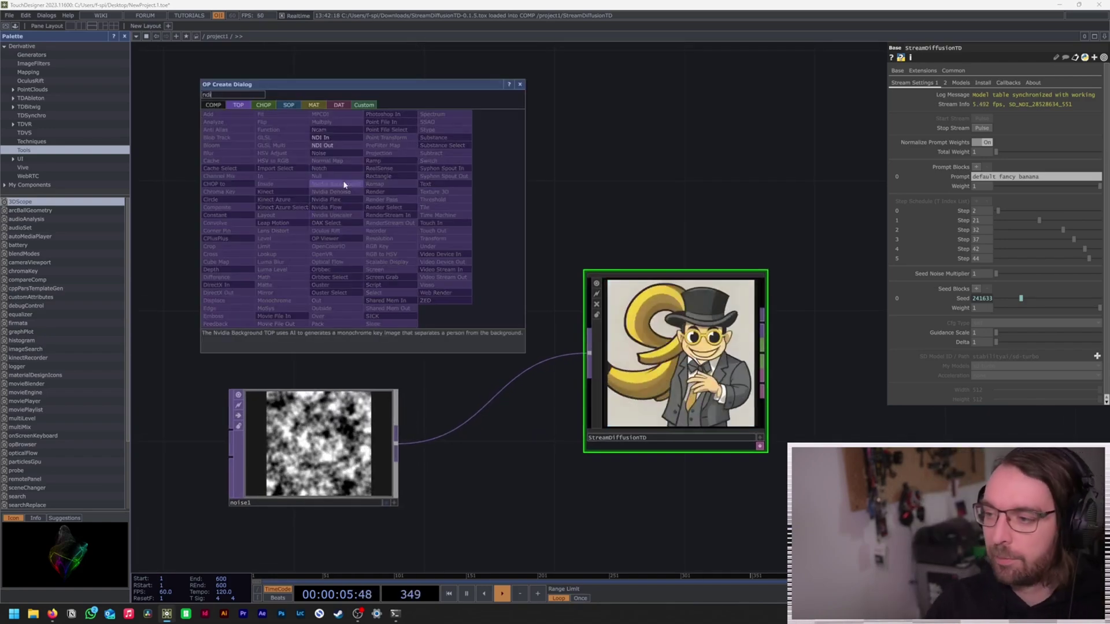
pyautogui.click(357, 138)
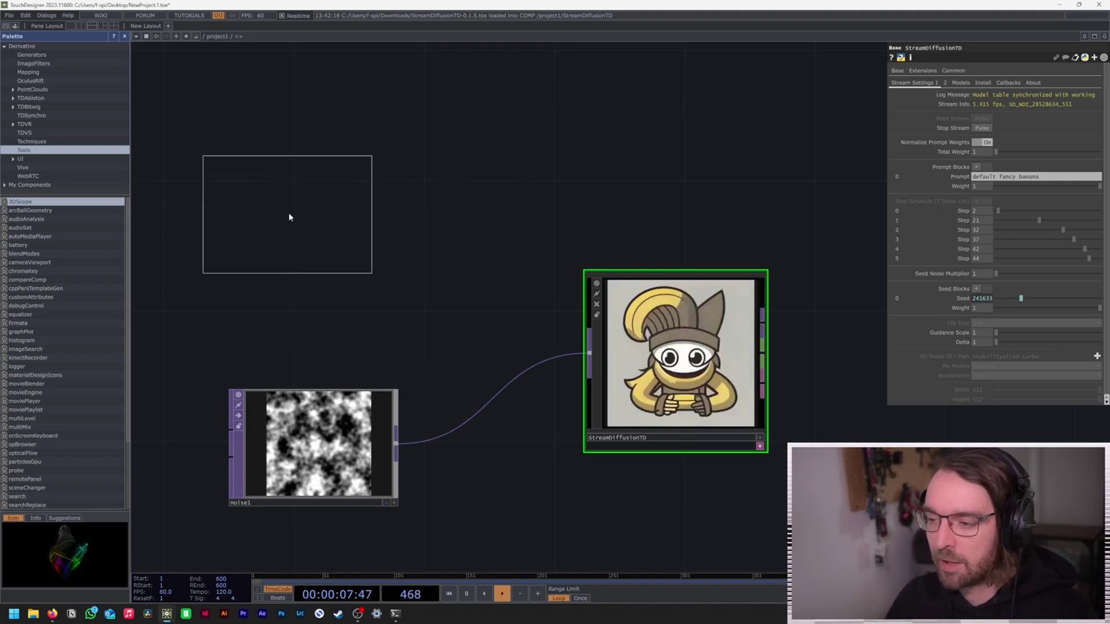
pyautogui.click(315, 223)
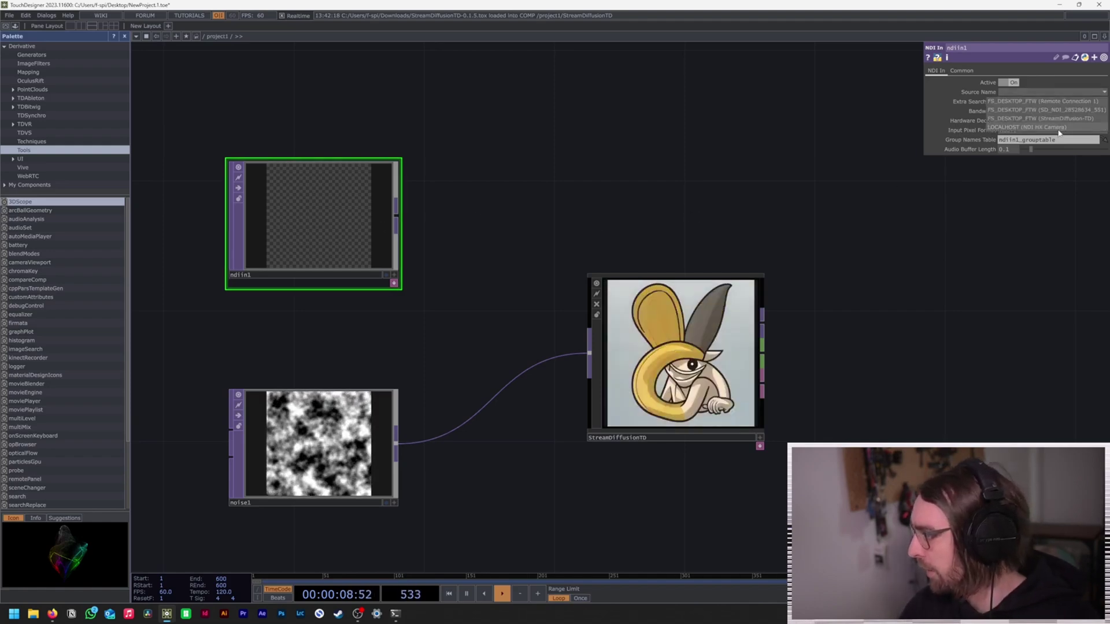
pyautogui.click(1059, 128)
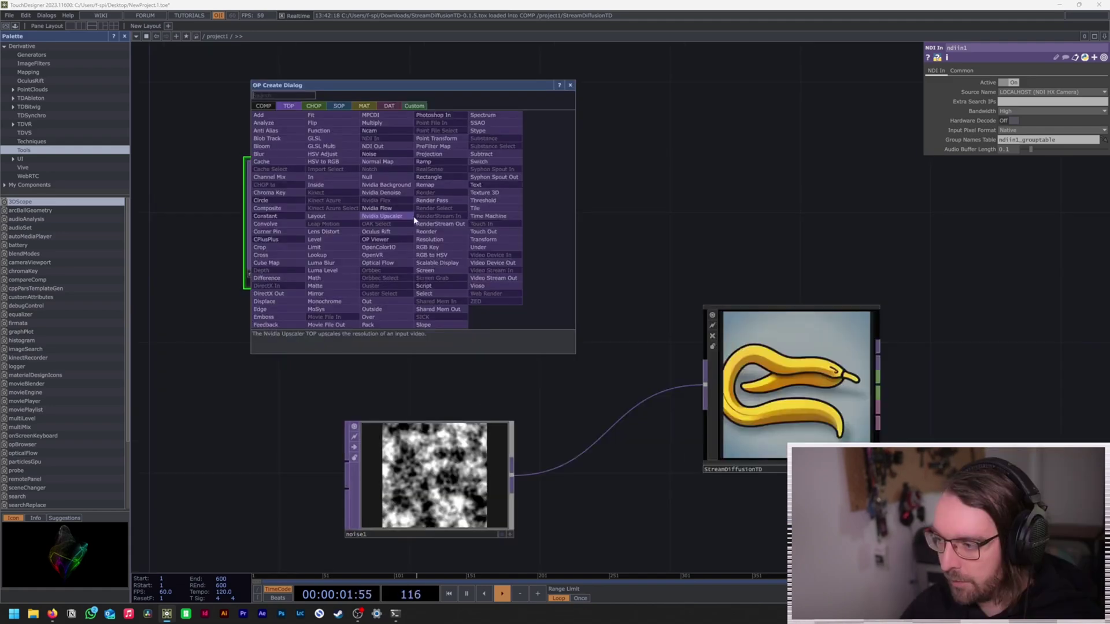
# - Rotate the NDI camera feed by 90 with a Transform TOP and connect it to StreamDiffusionTD in place of the noise
pyautogui.write('rot')
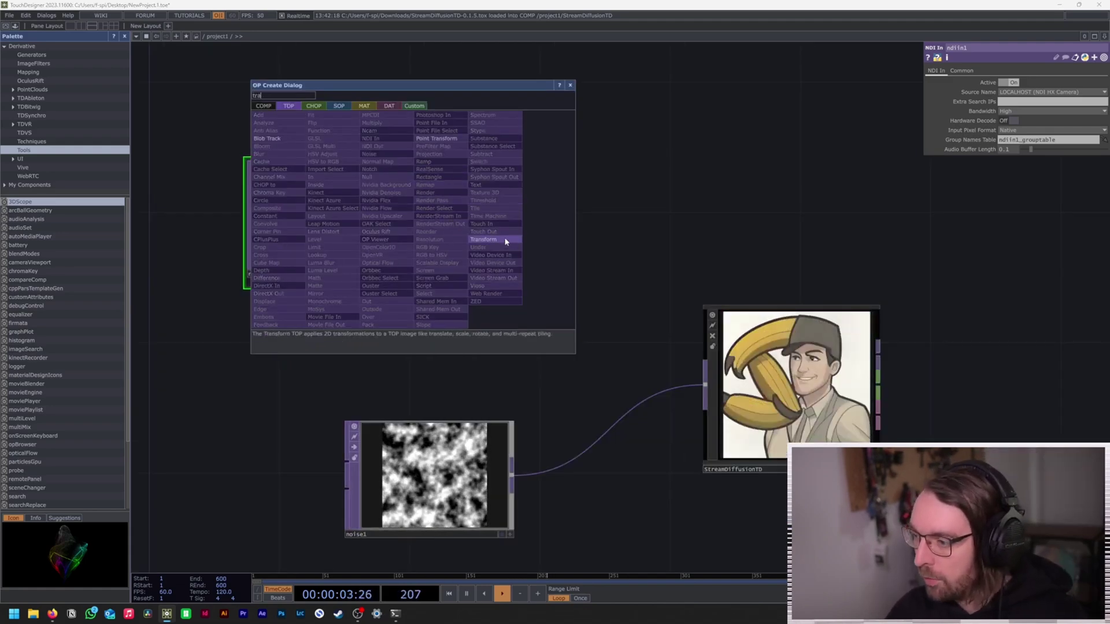
pyautogui.click(505, 239)
pyautogui.click(559, 219)
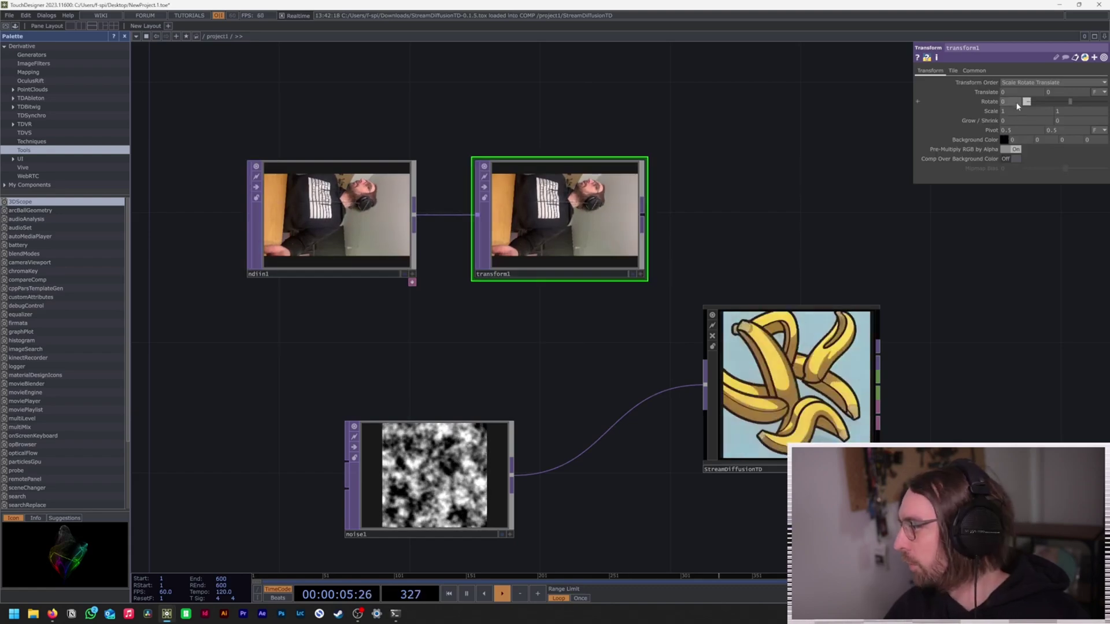
pyautogui.moveTo(1017, 105); pyautogui.dragTo(1018, 105)
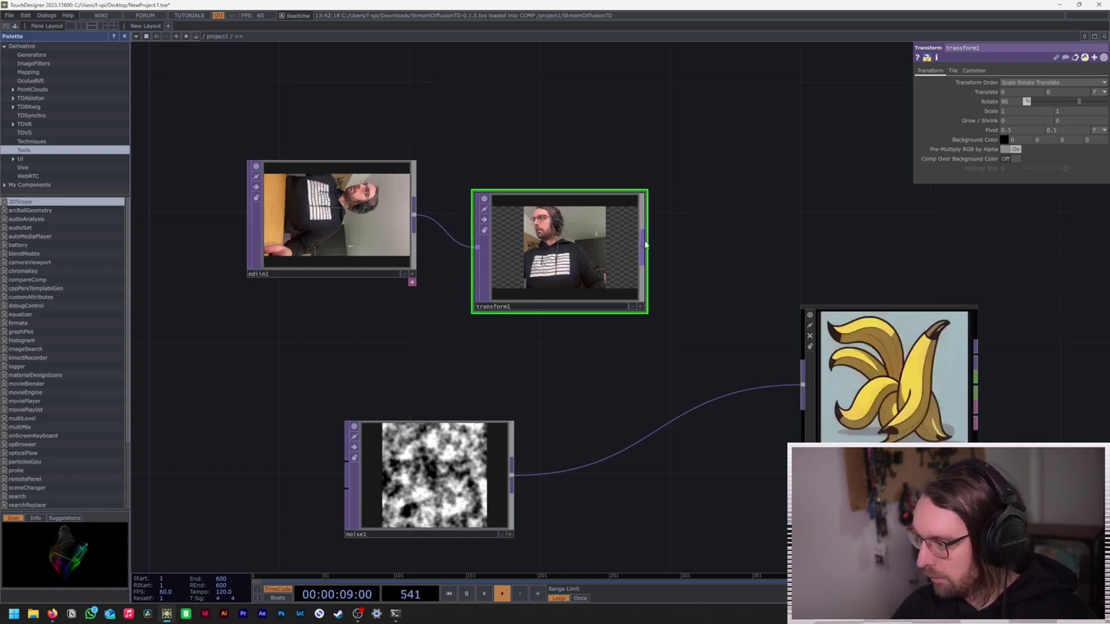
pyautogui.moveTo(643, 248); pyautogui.dragTo(468, 347)
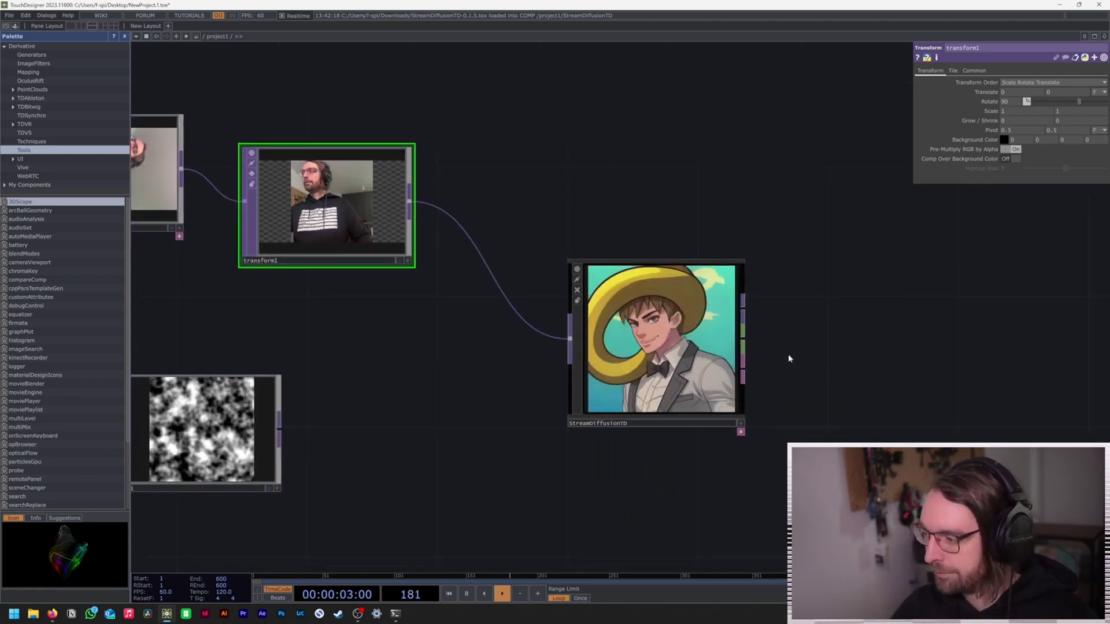
# - Replace the StreamDiffusionTD prompt with one starting "painting woman black and white with yellow bright"
pyautogui.click(702, 335)
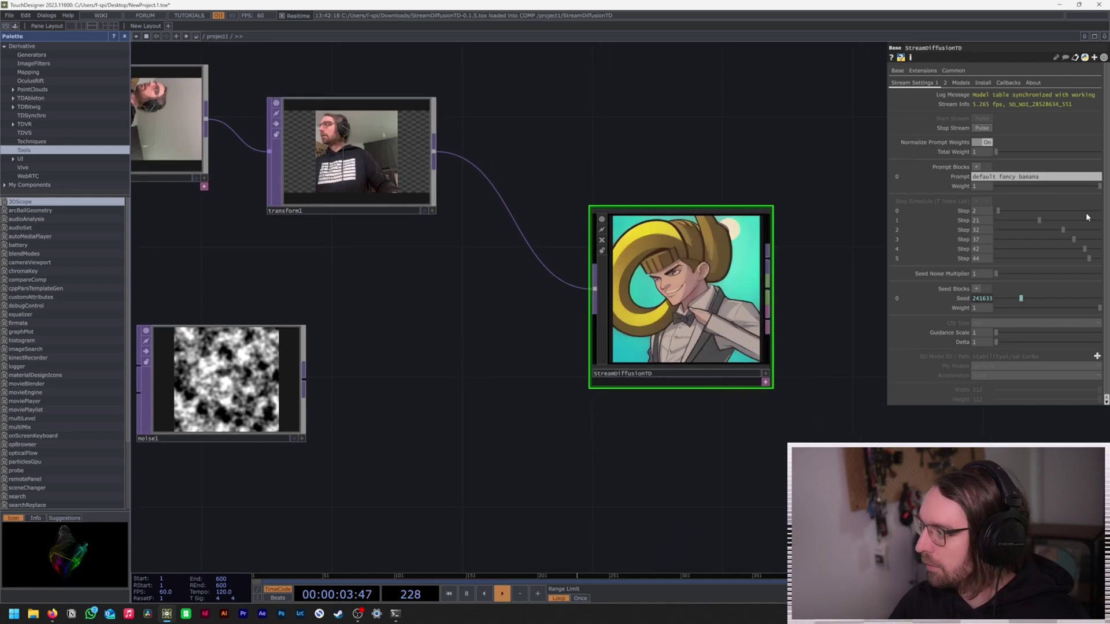
pyautogui.click(997, 176)
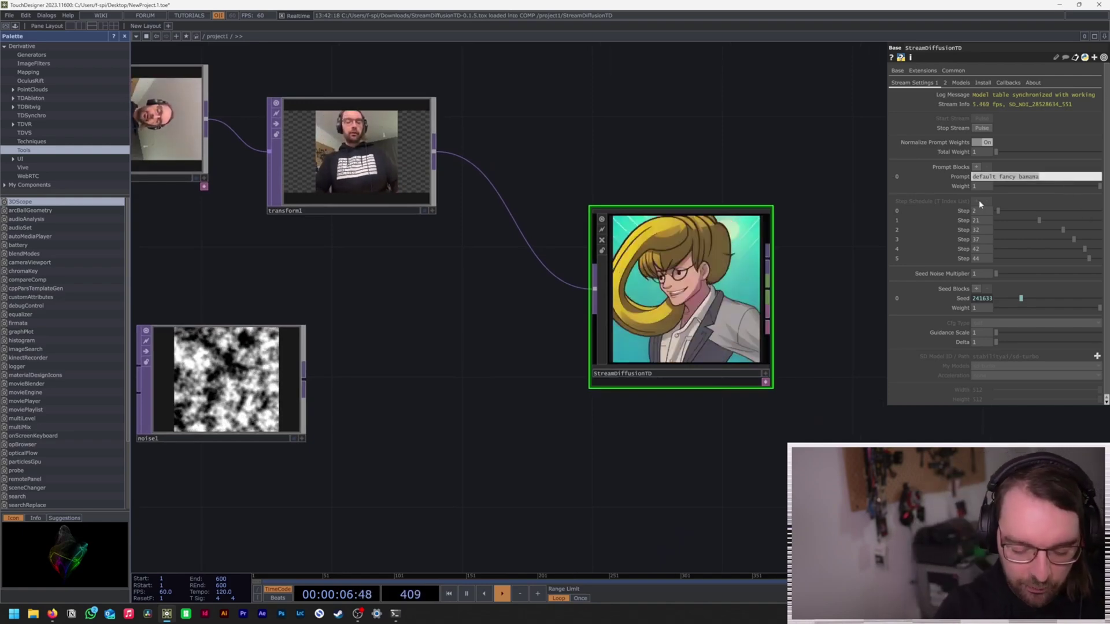
pyautogui.write('black and white with yellow bright pai')
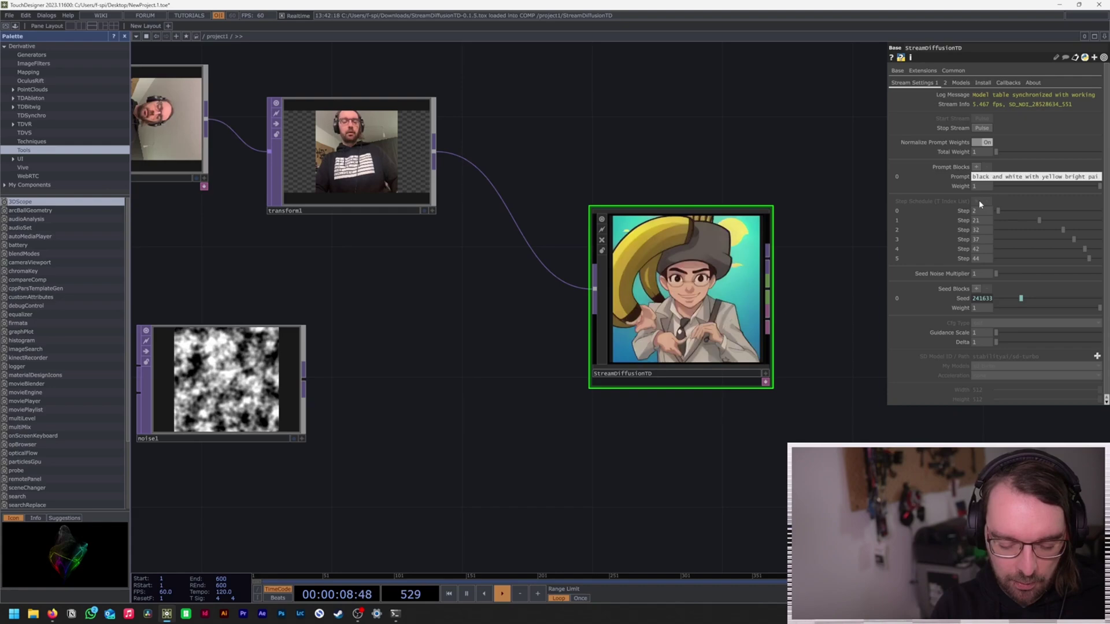
pyautogui.press('Return')
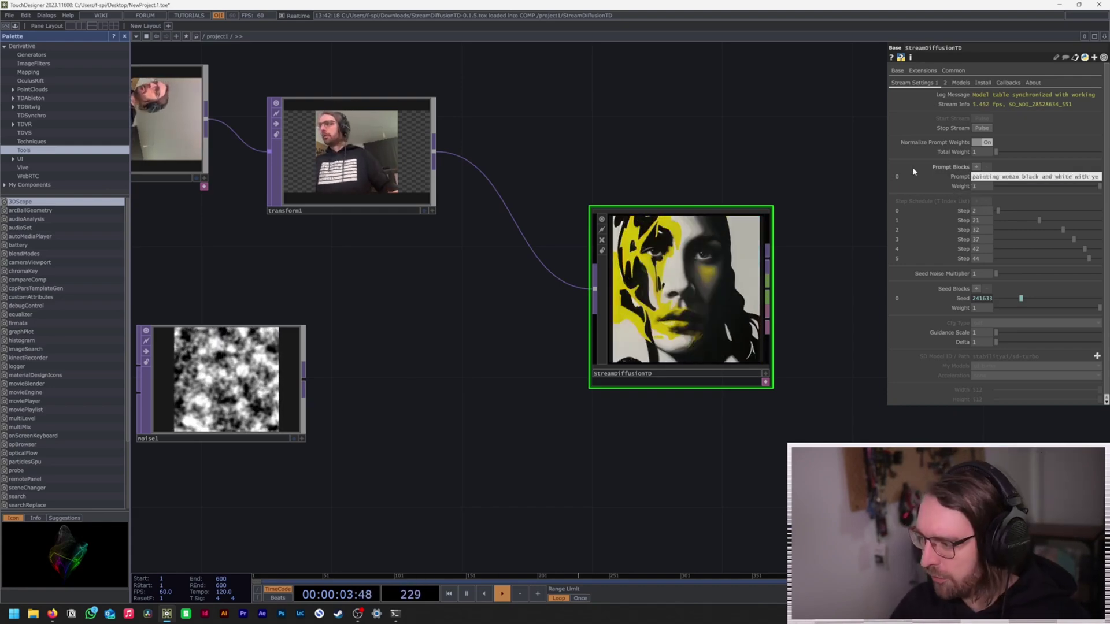
# - Split the workspace into three panes and turn the upper of the two stacked panes into a viewer
pyautogui.moveTo(859, 109); pyautogui.dragTo(651, 104)
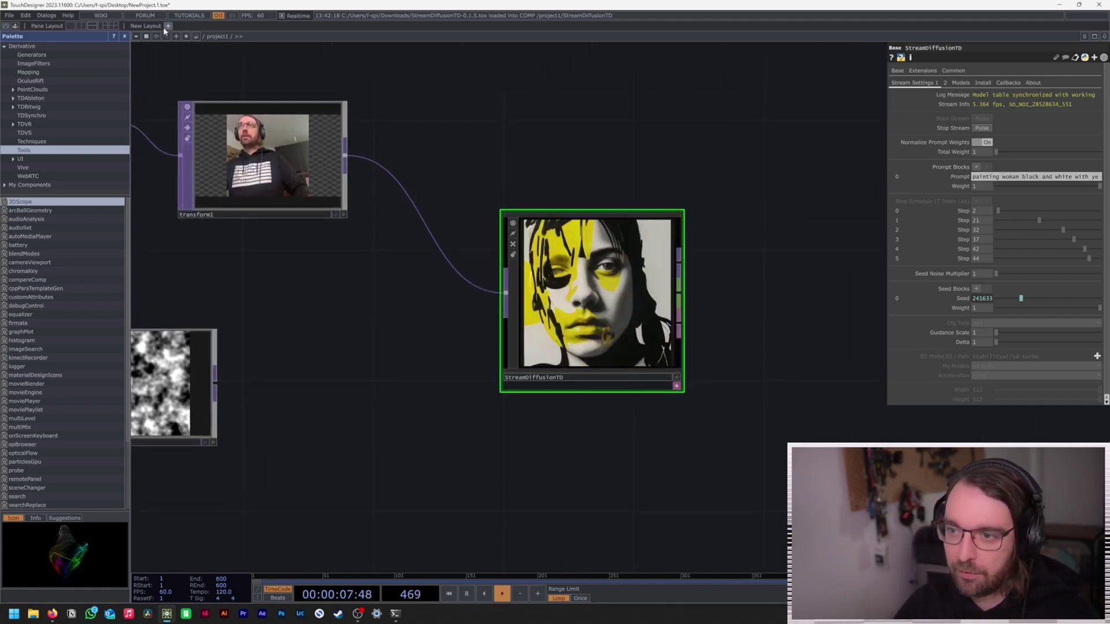
pyautogui.click(104, 27)
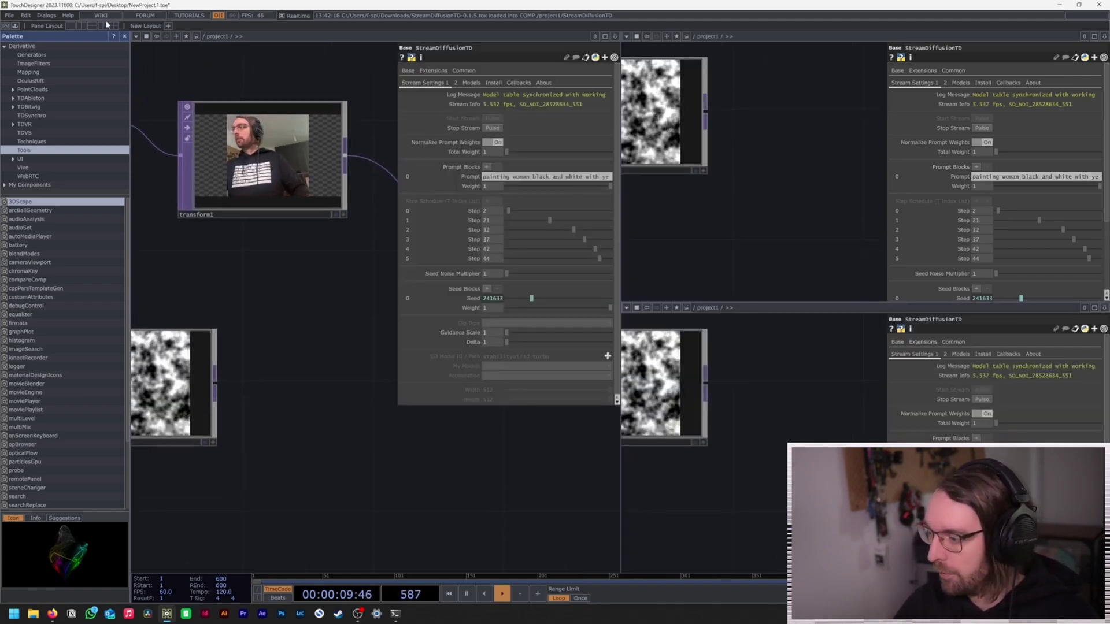
pyautogui.press('h')
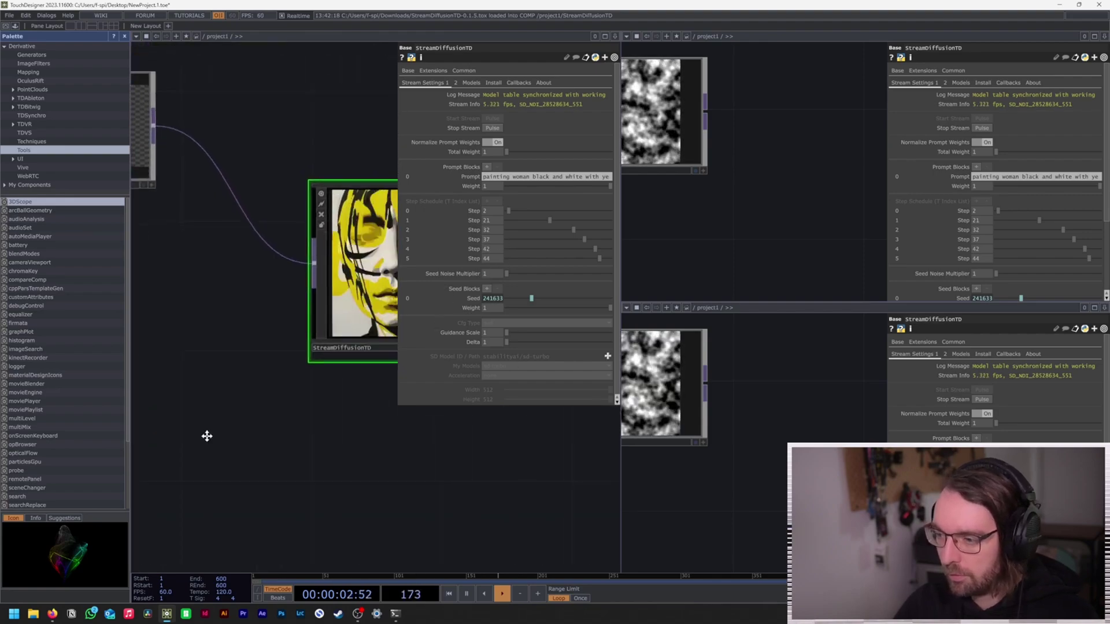
pyautogui.click(626, 36)
pyautogui.click(656, 72)
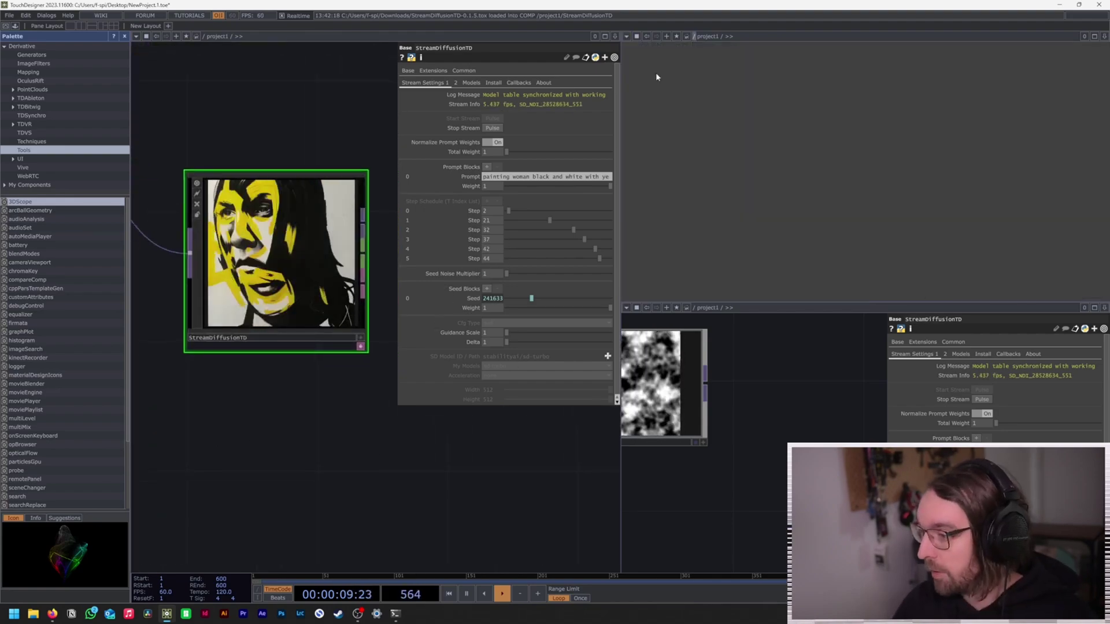
# - Show the StreamDiffusionTD output through a new Null TOP with its display turned on, in an enlarged viewer pane
pyautogui.press('Tab')
pyautogui.click(172, 194)
pyautogui.click(322, 188)
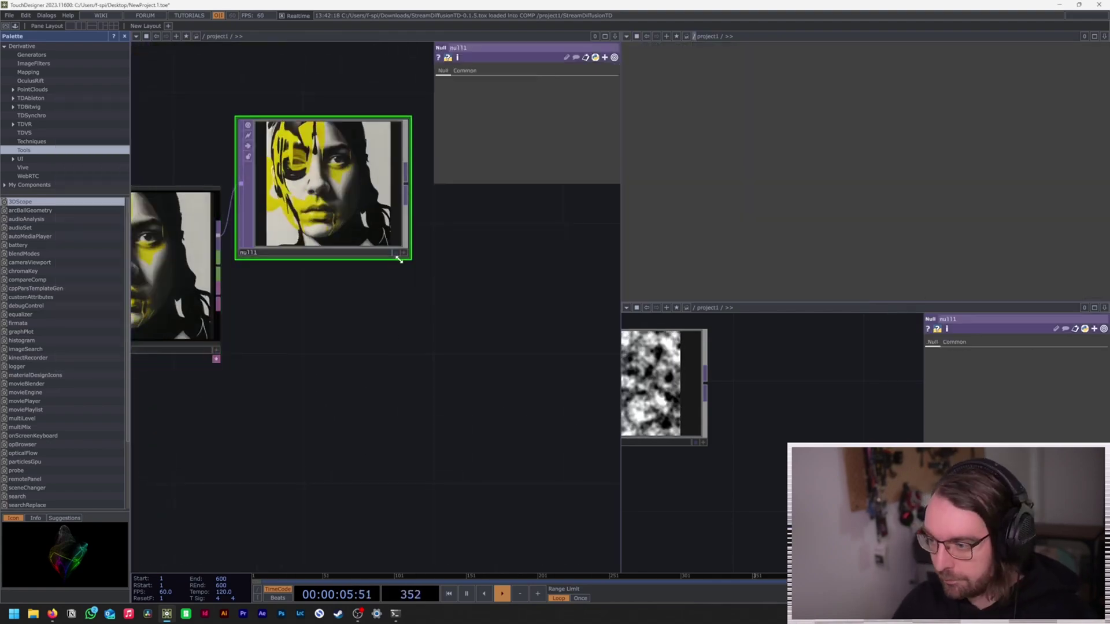
pyautogui.rightClick(434, 265)
pyautogui.moveTo(520, 400)
pyautogui.click(585, 459)
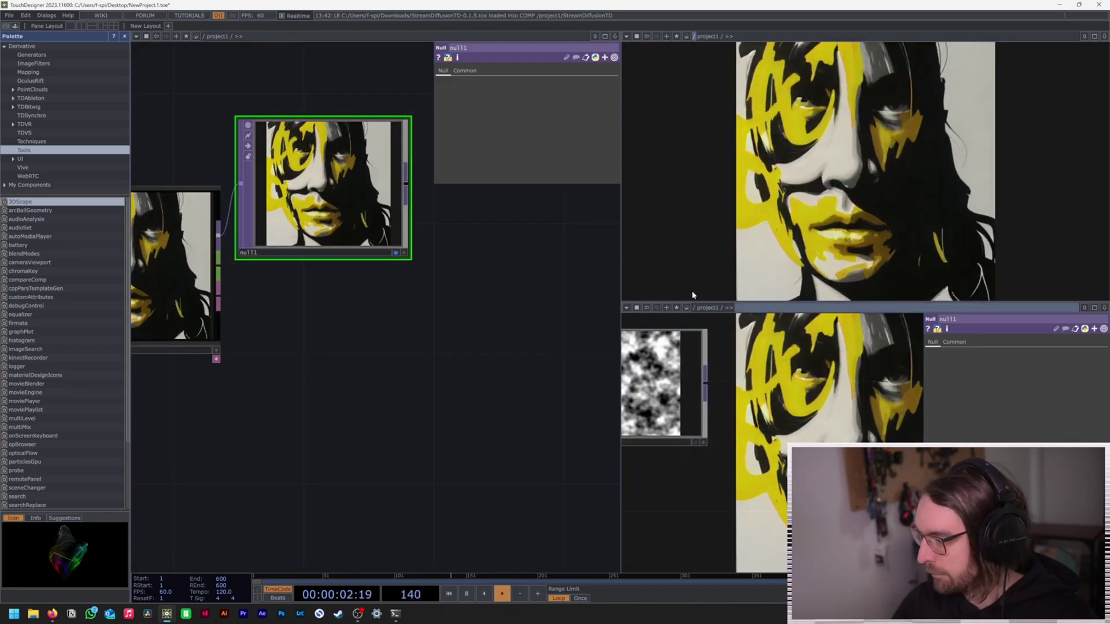
pyautogui.moveTo(424, 286); pyautogui.dragTo(334, 475)
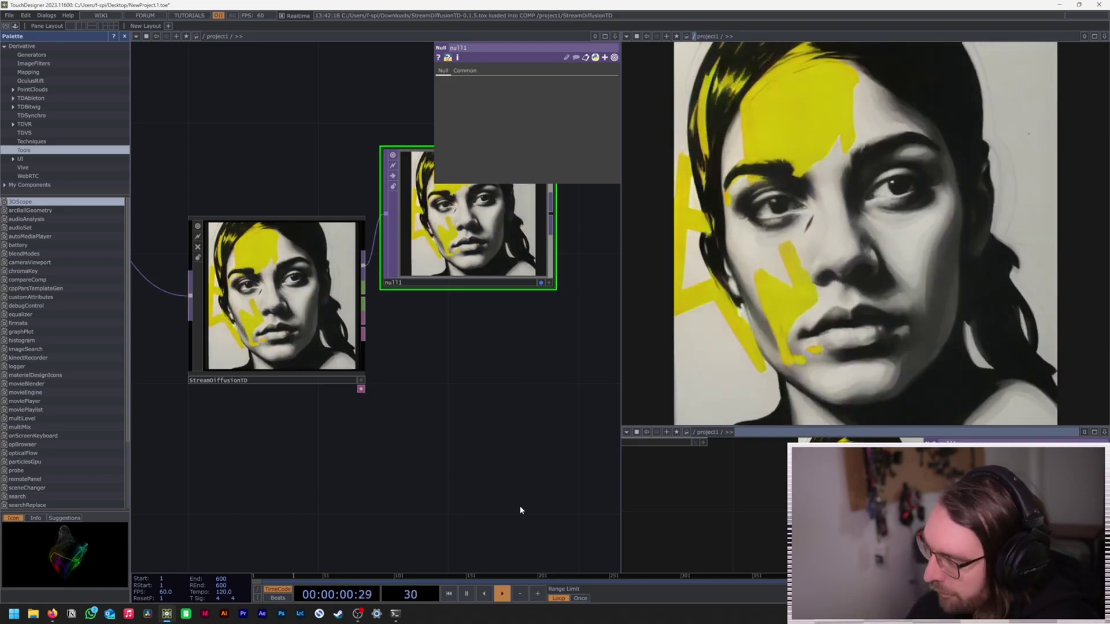
pyautogui.moveTo(414, 470)
pyautogui.mouseDown()
pyautogui.moveTo(478, 461)
pyautogui.moveTo(429, 471)
pyautogui.mouseUp()
# - Try different values for the first step of the StreamDiffusionTD Step Schedule and settle on 8
pyautogui.click(400, 335)
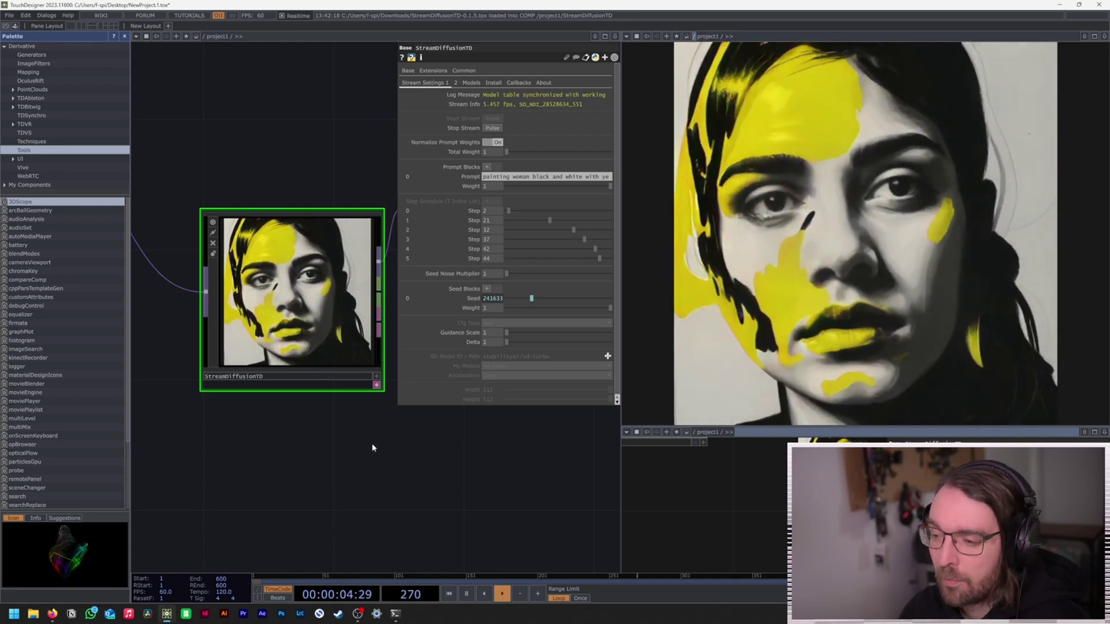
pyautogui.moveTo(372, 448); pyautogui.dragTo(346, 394)
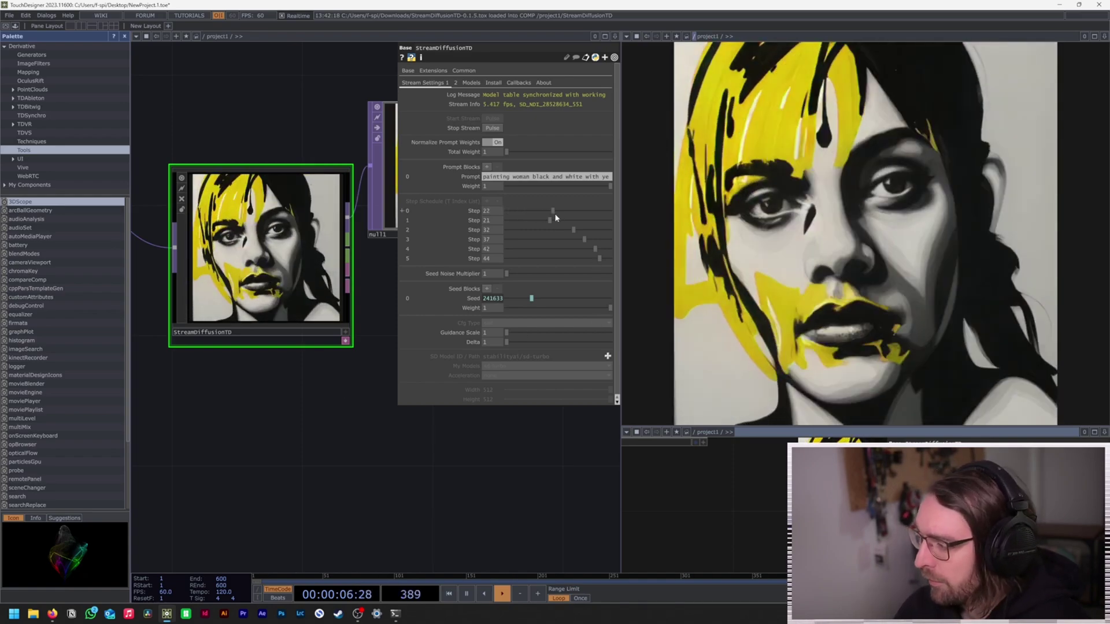
pyautogui.moveTo(556, 215); pyautogui.dragTo(610, 224)
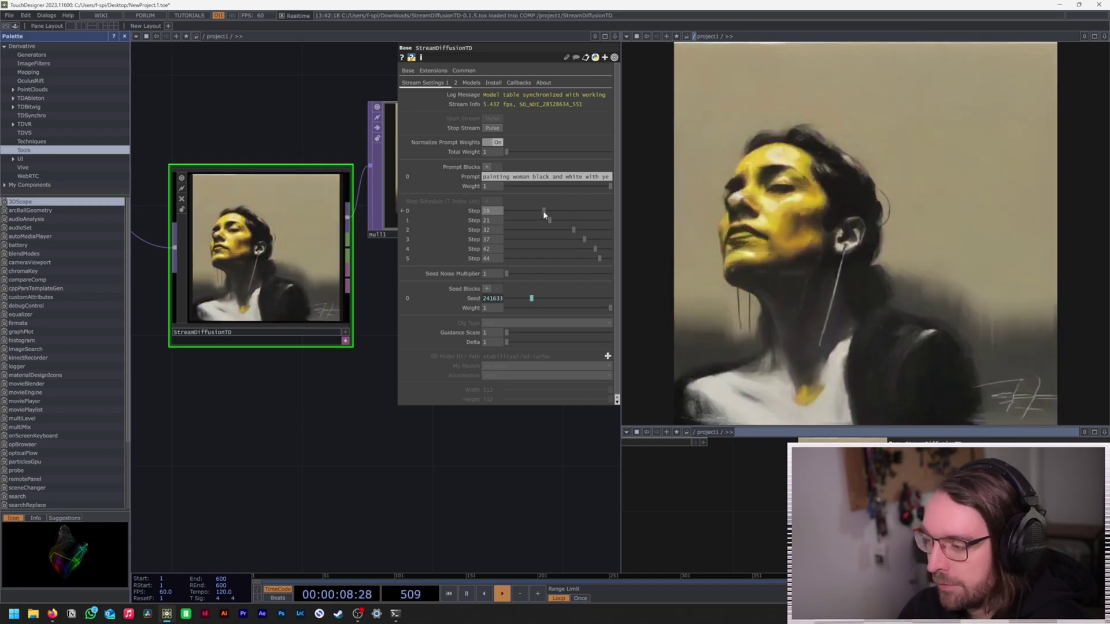
pyautogui.moveTo(531, 212); pyautogui.dragTo(523, 213)
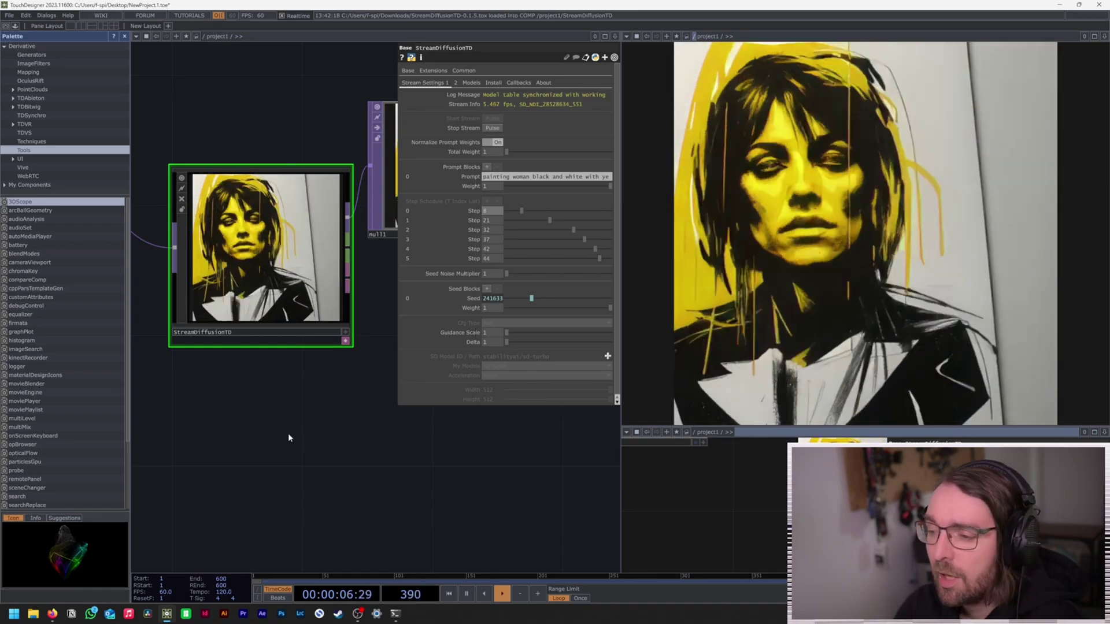
# - Pause the timeline playback
pyautogui.moveTo(288, 432); pyautogui.dragTo(355, 454)
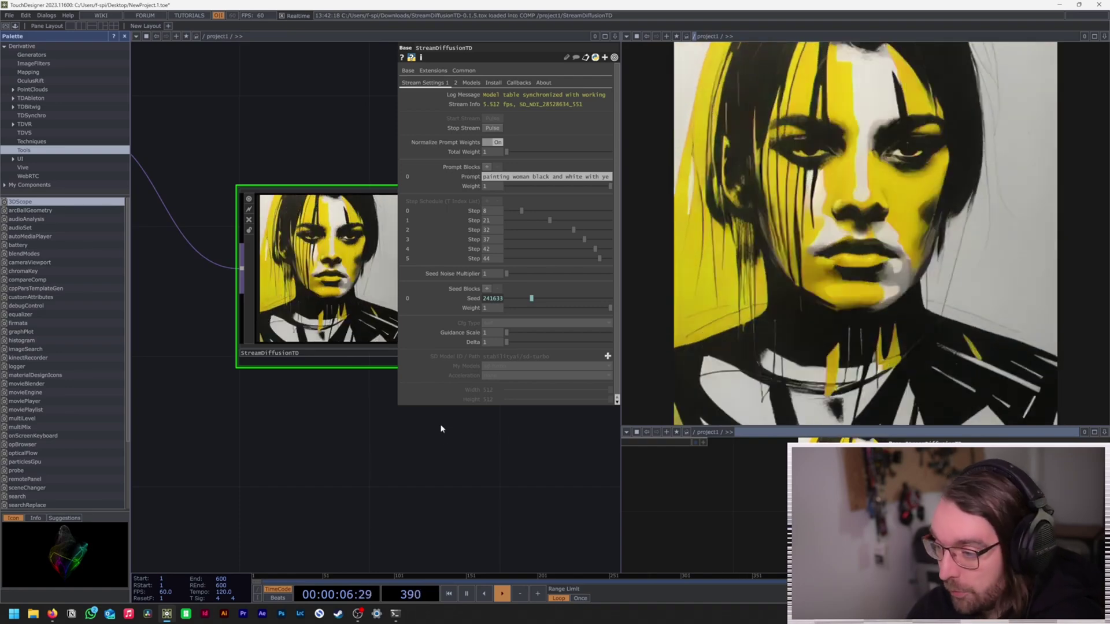
pyautogui.press('space')
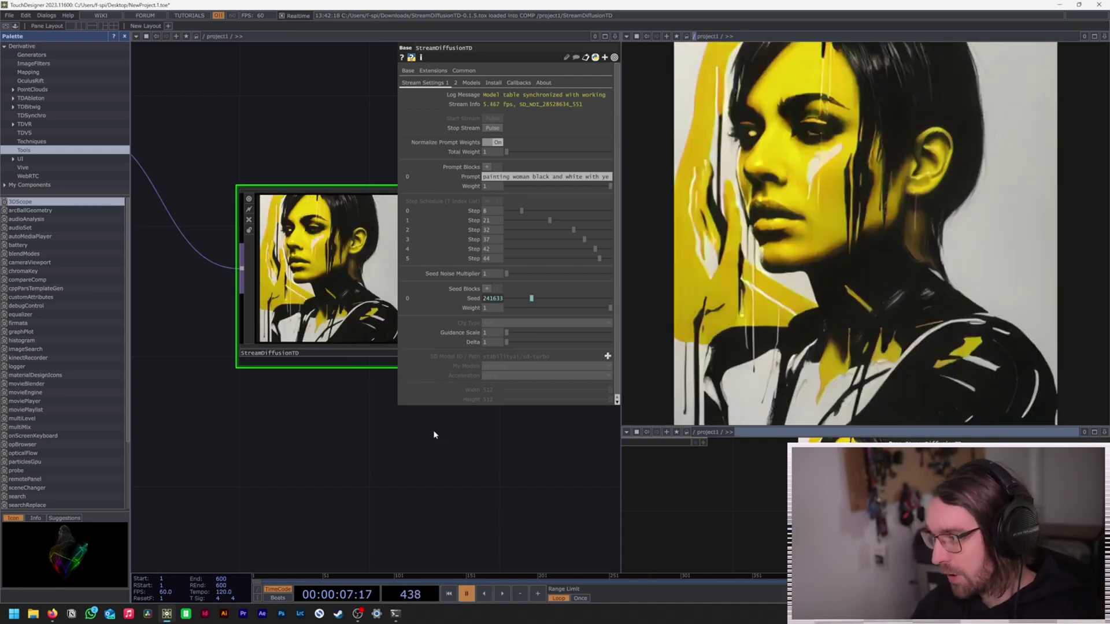